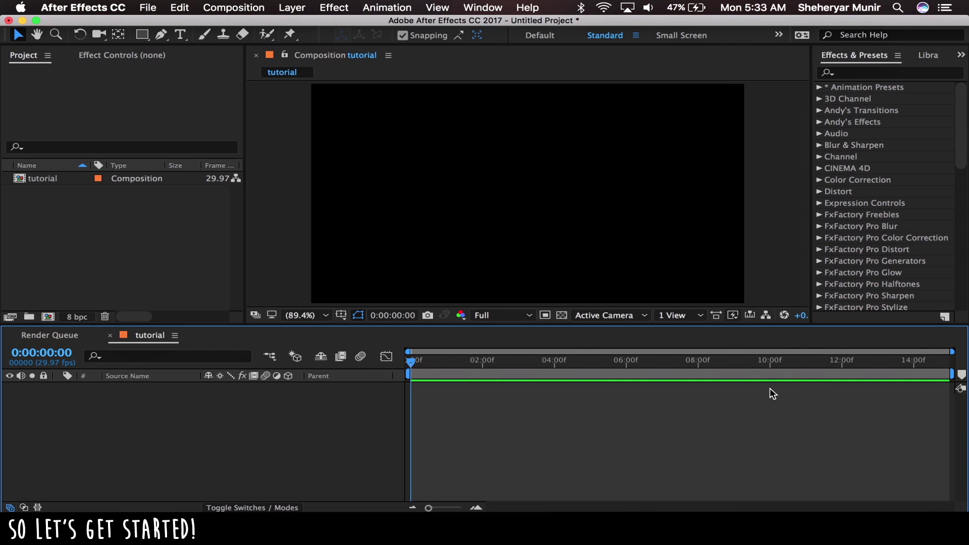
Create a black, composition-sized solid layer in the tutorial comp
{"action": "left_click", "coordinate": [303, 6]}
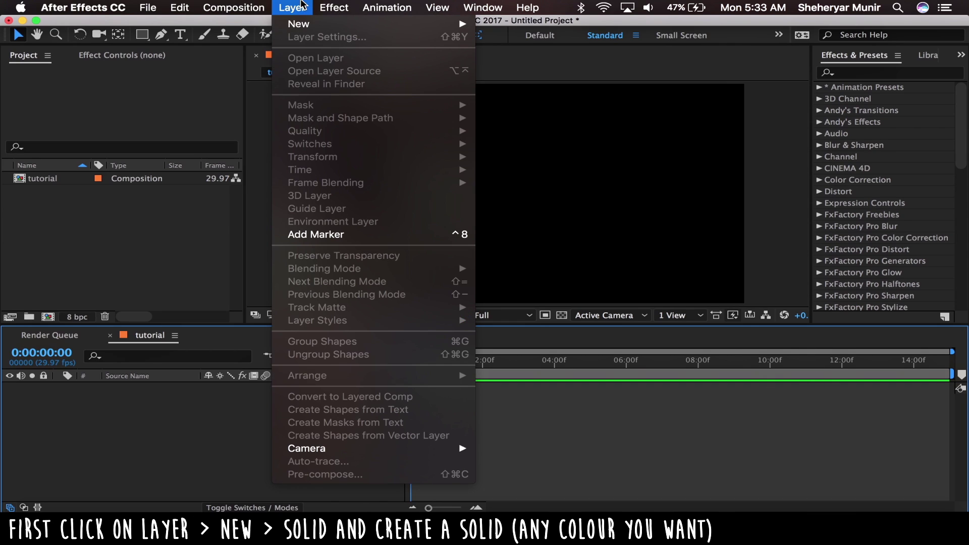
{"action": "mouse_move", "coordinate": [305, 24]}
{"action": "left_click", "coordinate": [511, 42]}
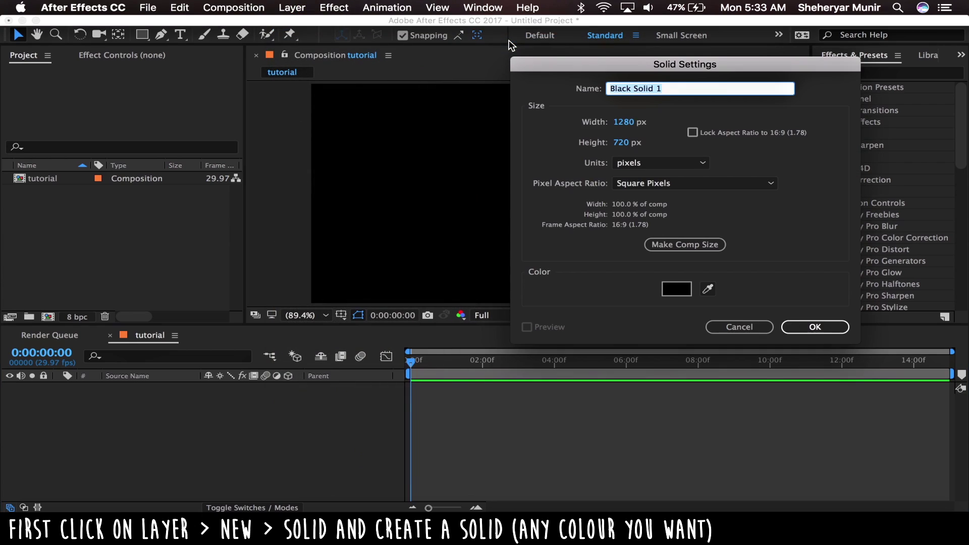
{"action": "left_click", "coordinate": [812, 325]}
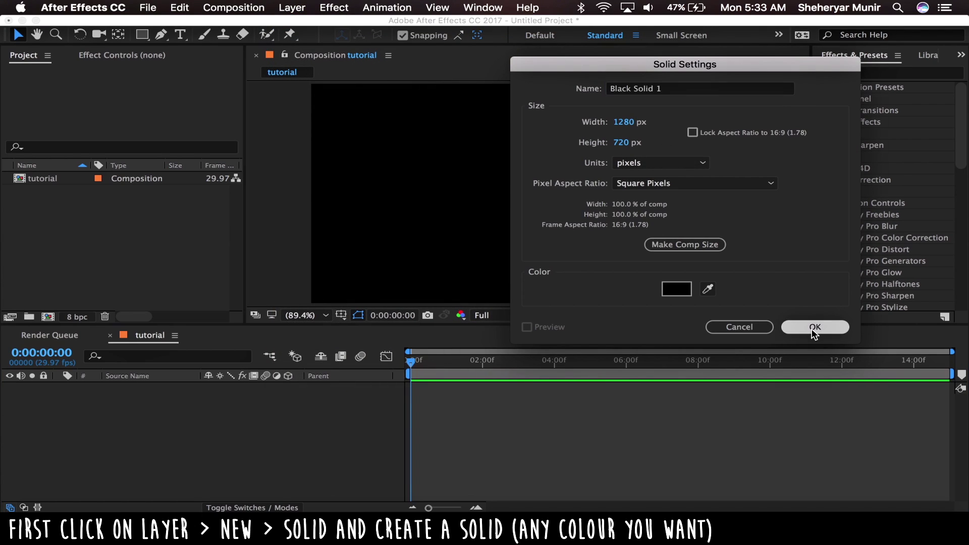
Enable motion blur on Black Solid 1 and the composition's master motion blur
{"action": "left_click", "coordinate": [601, 451]}
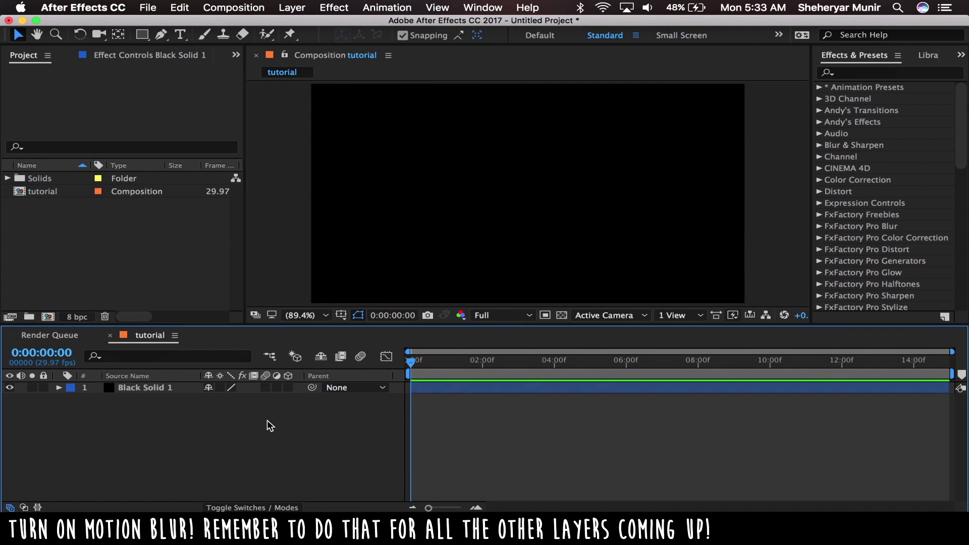
{"action": "left_click", "coordinate": [266, 387]}
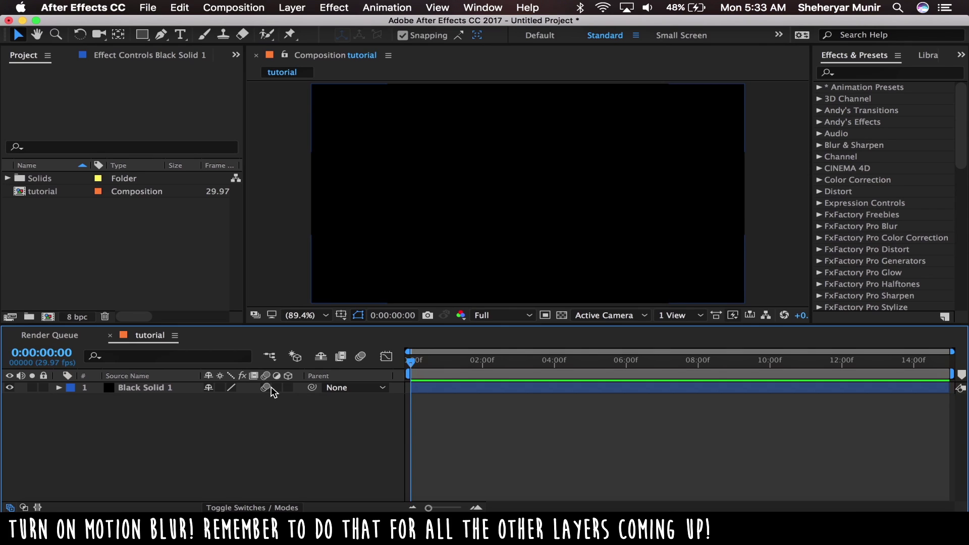
{"action": "left_click", "coordinate": [360, 356]}
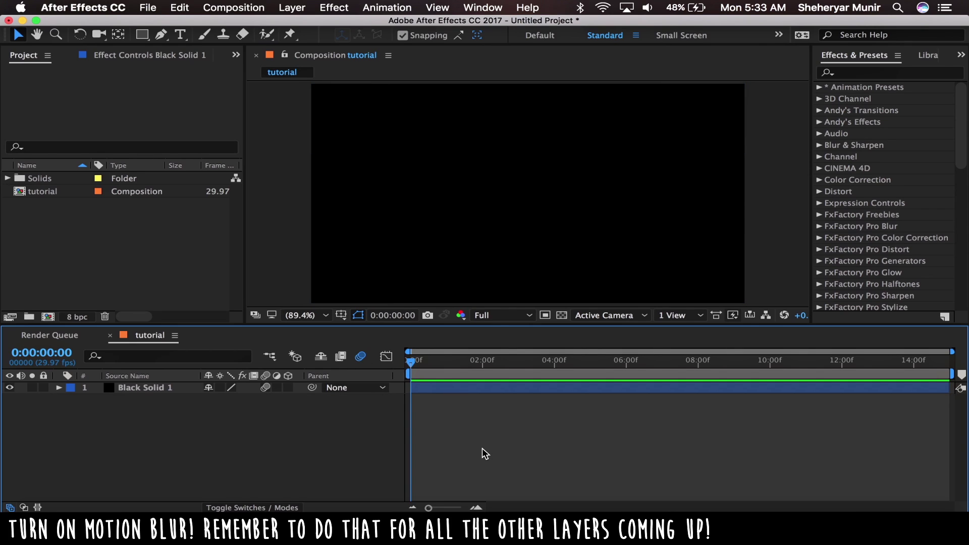
{"action": "left_click", "coordinate": [475, 394]}
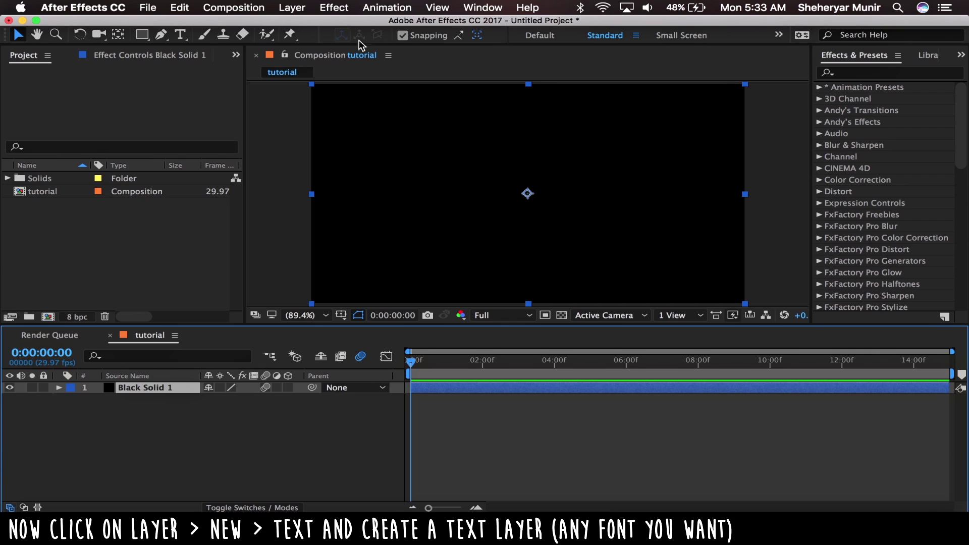
Add a text layer reading HELLO and turn on its motion blur
{"action": "left_click", "coordinate": [292, 7]}
{"action": "mouse_move", "coordinate": [255, 17]}
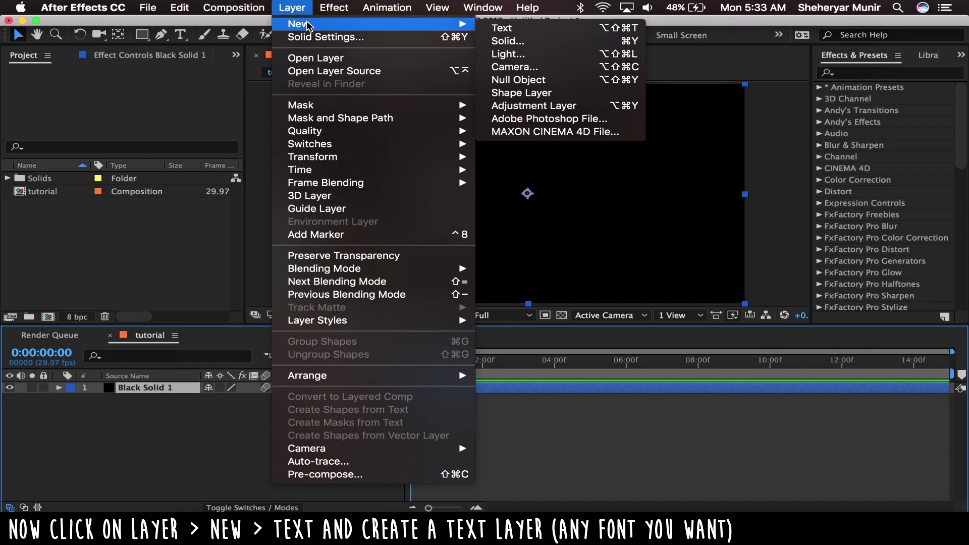
{"action": "left_click", "coordinate": [519, 28]}
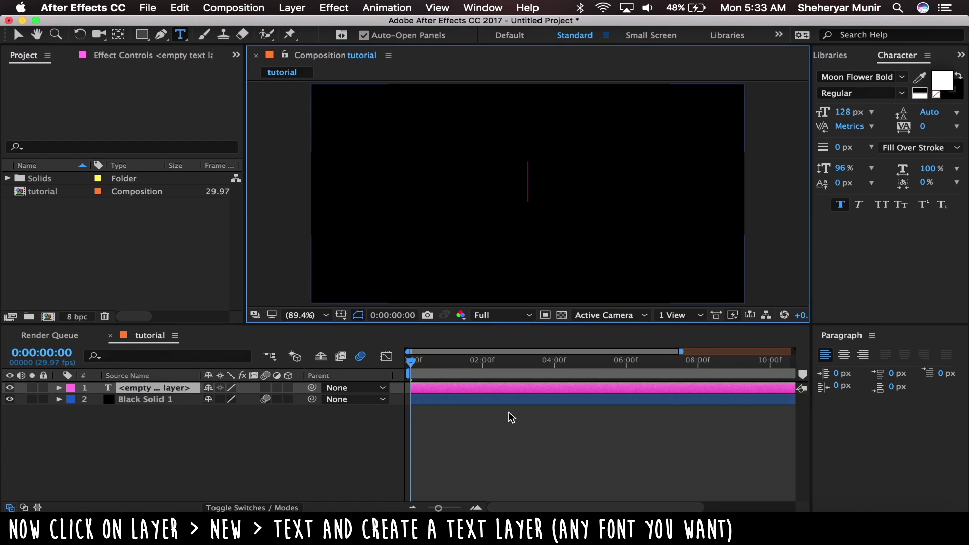
{"action": "left_click", "coordinate": [265, 398]}
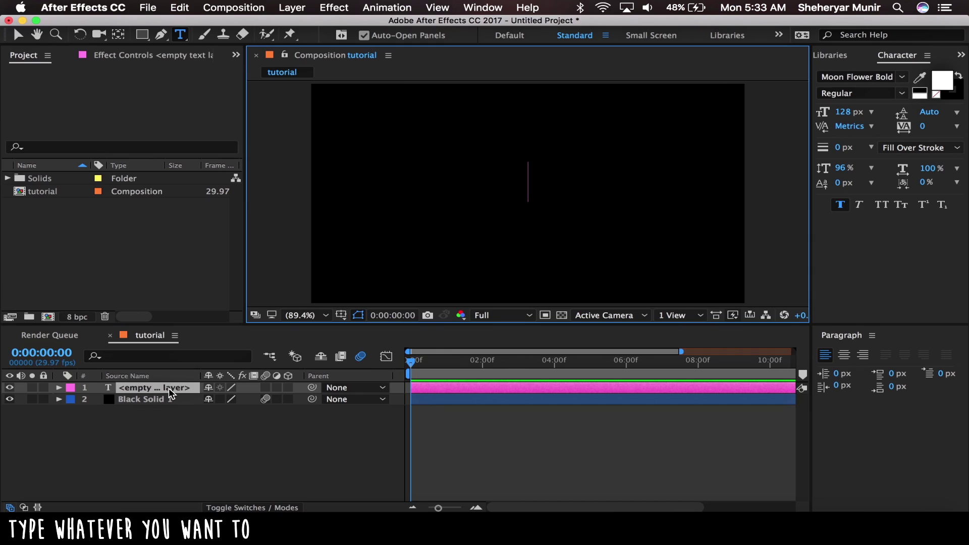
{"action": "type", "text": "HELLO"}
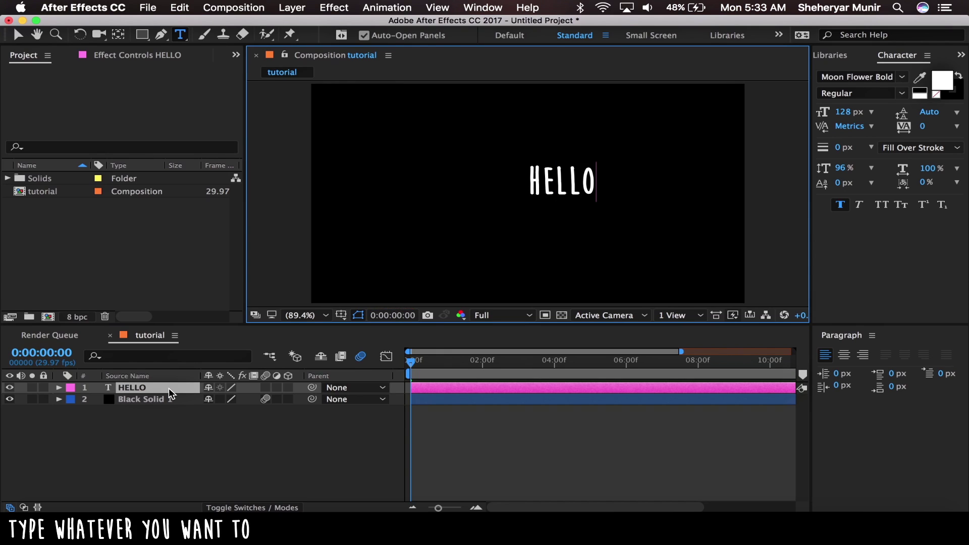
{"action": "left_click", "coordinate": [266, 387]}
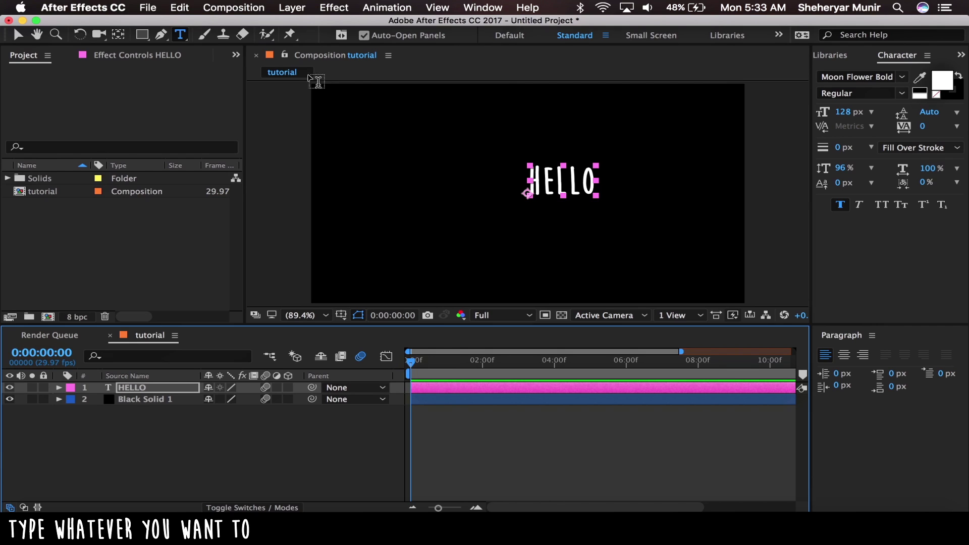
Centre HELLO's anchor point and align it horizontally and vertically to the composition
{"action": "left_click", "coordinate": [118, 35]}
{"action": "key", "text": "ctrl+alt+Home"}
{"action": "left_click", "coordinate": [483, 7]}
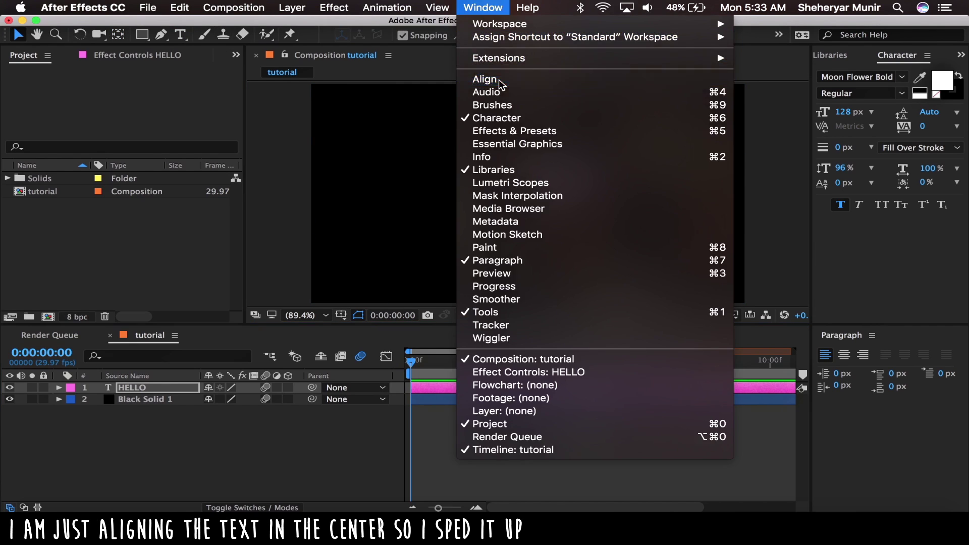
{"action": "left_click", "coordinate": [444, 77]}
{"action": "left_click", "coordinate": [844, 355]}
{"action": "left_click", "coordinate": [899, 354]}
{"action": "left_click", "coordinate": [872, 335]}
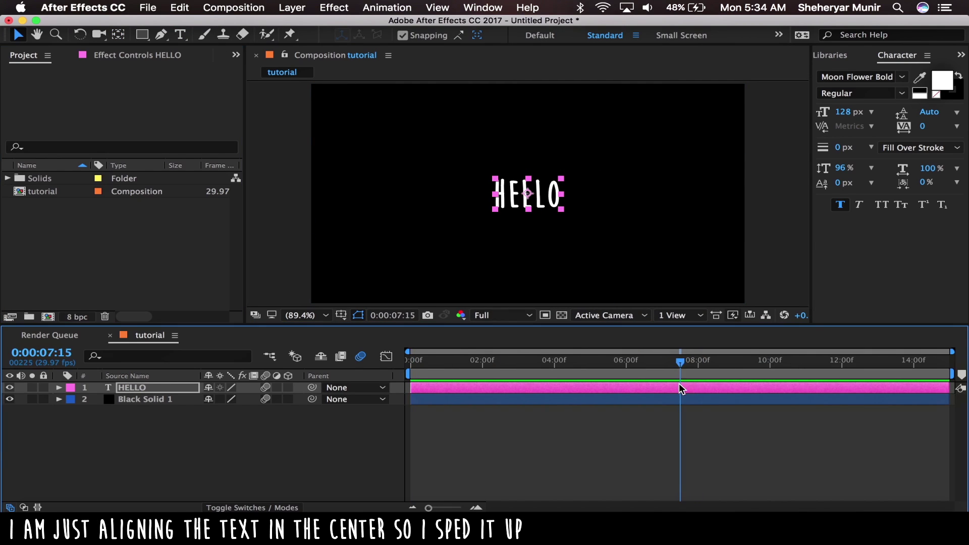
{"action": "left_click", "coordinate": [292, 7]}
Add a motion-blurred text layer reading THERE and hide the HELLO layer
{"action": "mouse_move", "coordinate": [353, 24]}
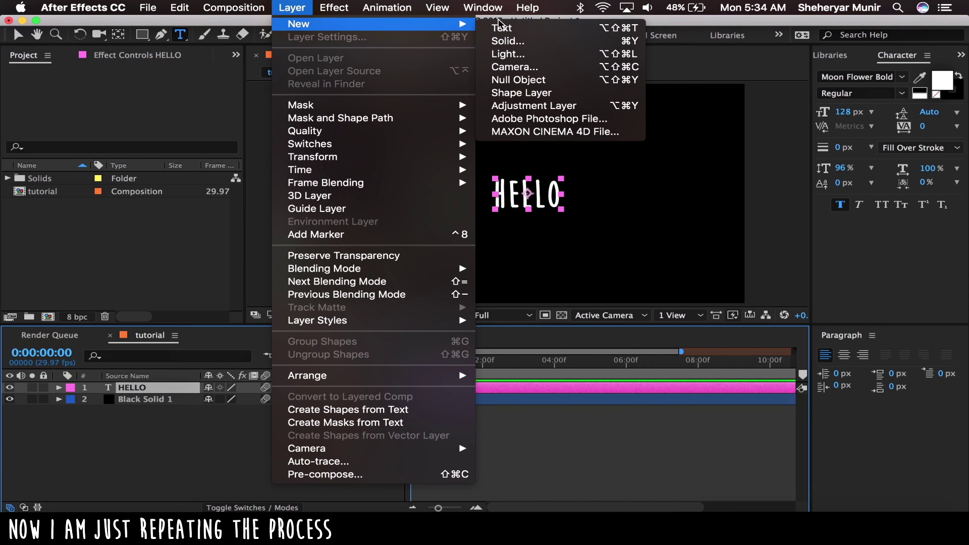
{"action": "left_click", "coordinate": [502, 29]}
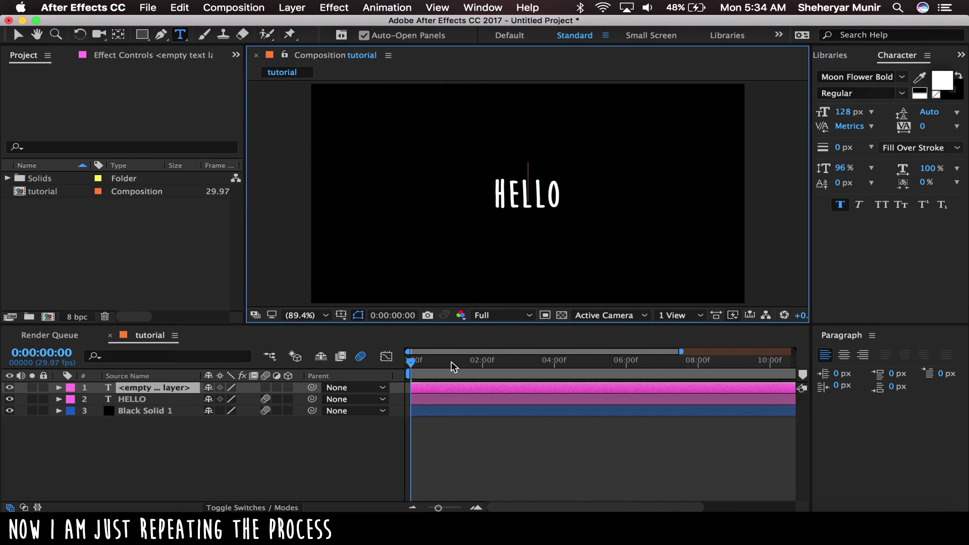
{"action": "left_click", "coordinate": [266, 386]}
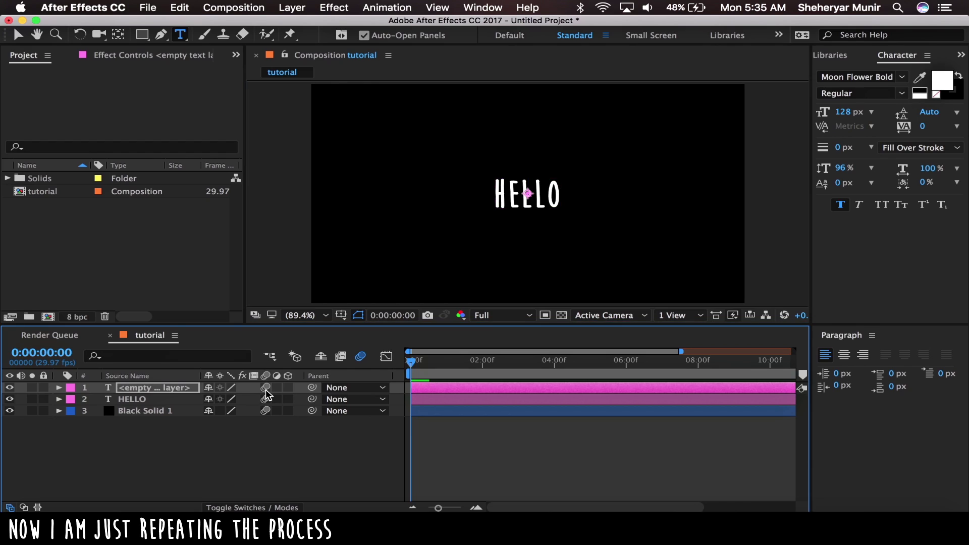
{"action": "left_click", "coordinate": [10, 399]}
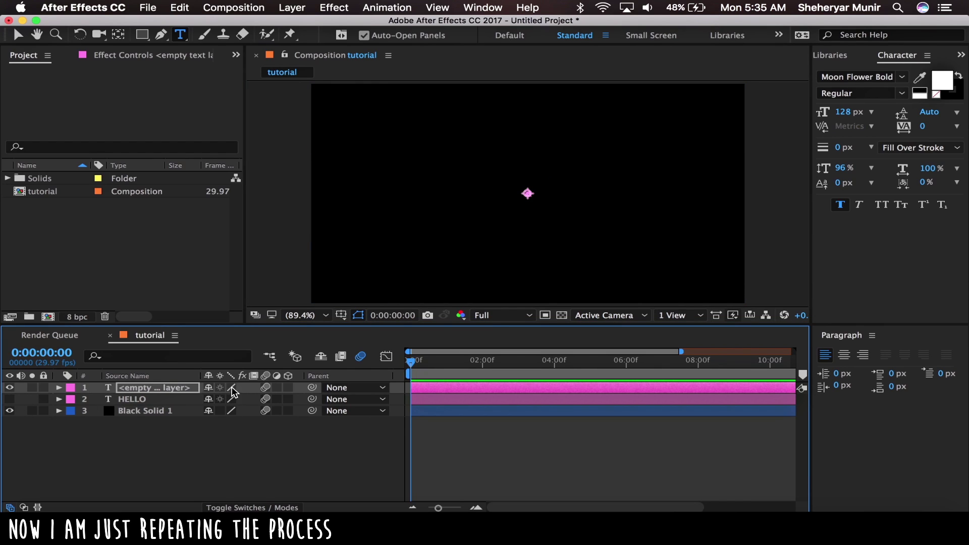
{"action": "double_click", "coordinate": [177, 387]}
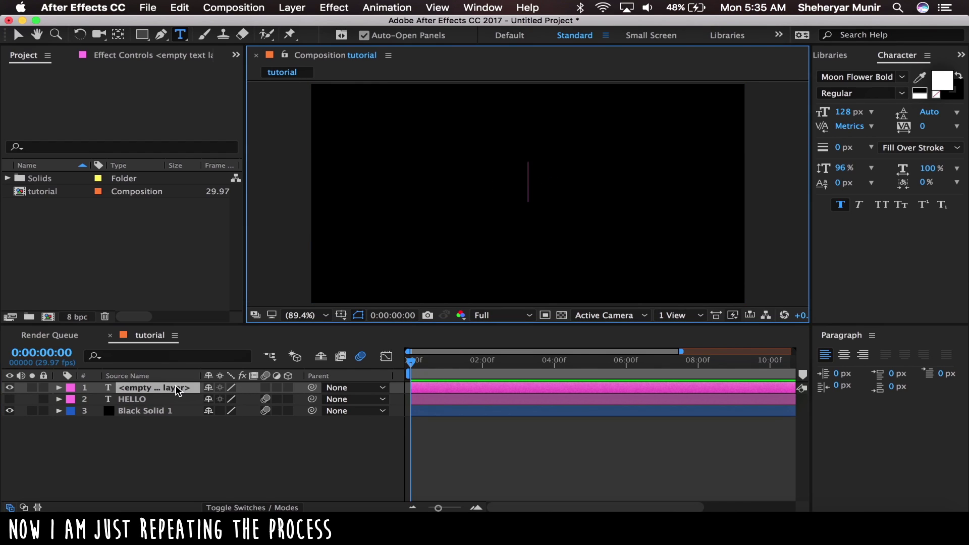
{"action": "type", "text": "THER"}
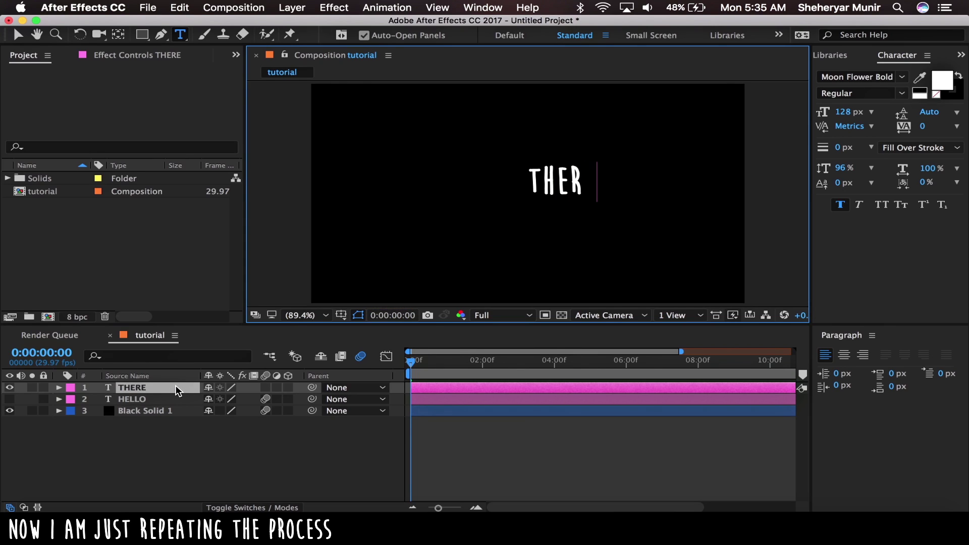
{"action": "type", "text": "E"}
{"action": "left_click", "coordinate": [200, 444]}
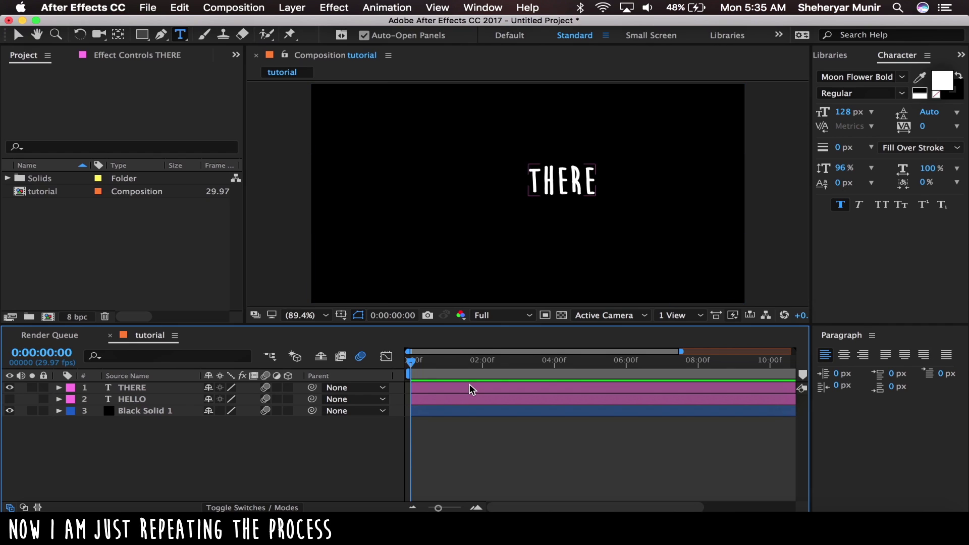
Centre THERE's anchor point and align it to the composition centre
{"action": "key", "text": "y"}
{"action": "left_click_drag", "start_coordinate": [527, 193], "coordinate": [575, 188]}
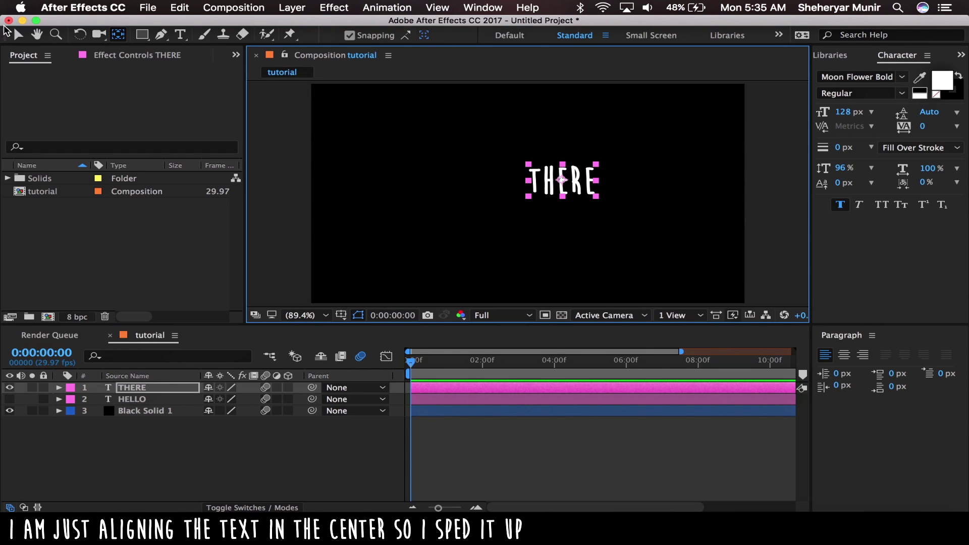
{"action": "key", "text": "v"}
{"action": "left_click", "coordinate": [482, 7]}
{"action": "left_click", "coordinate": [485, 134]}
{"action": "left_click", "coordinate": [852, 370]}
{"action": "left_click", "coordinate": [930, 369]}
{"action": "left_click", "coordinate": [923, 335]}
Set the Scale of both HELLO and THERE to 150%
{"action": "left_click", "coordinate": [732, 346]}
{"action": "left_click", "coordinate": [682, 400]}
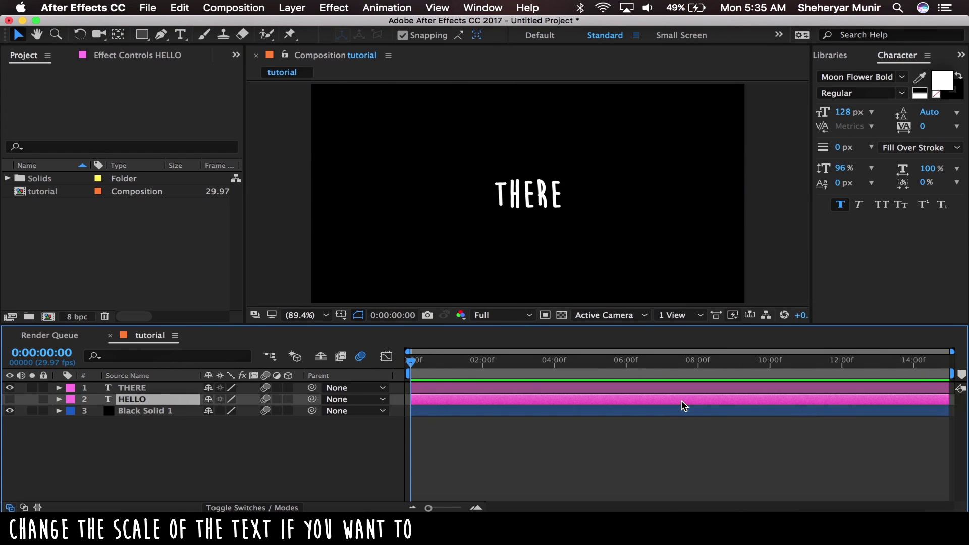
{"action": "key", "text": "s"}
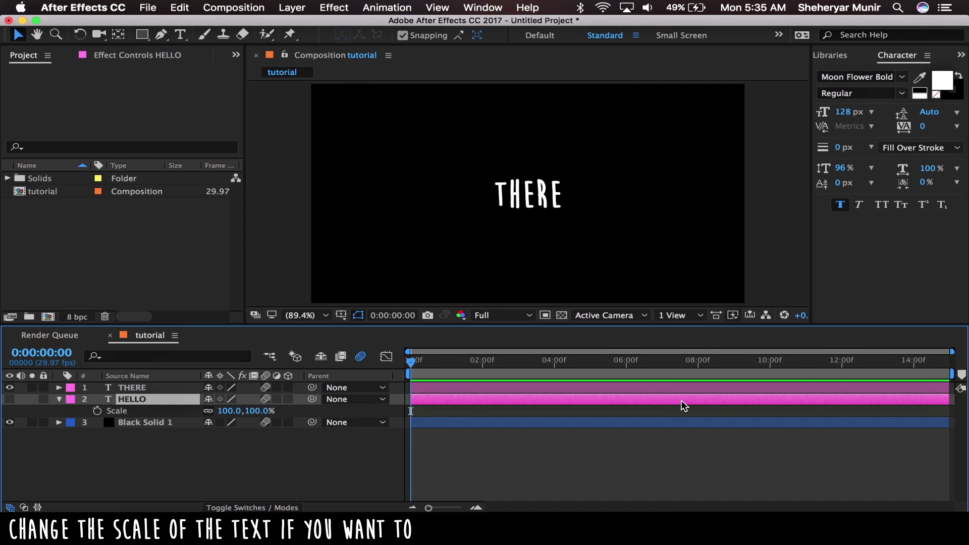
{"action": "left_click", "coordinate": [228, 410]}
{"action": "type", "text": "150"}
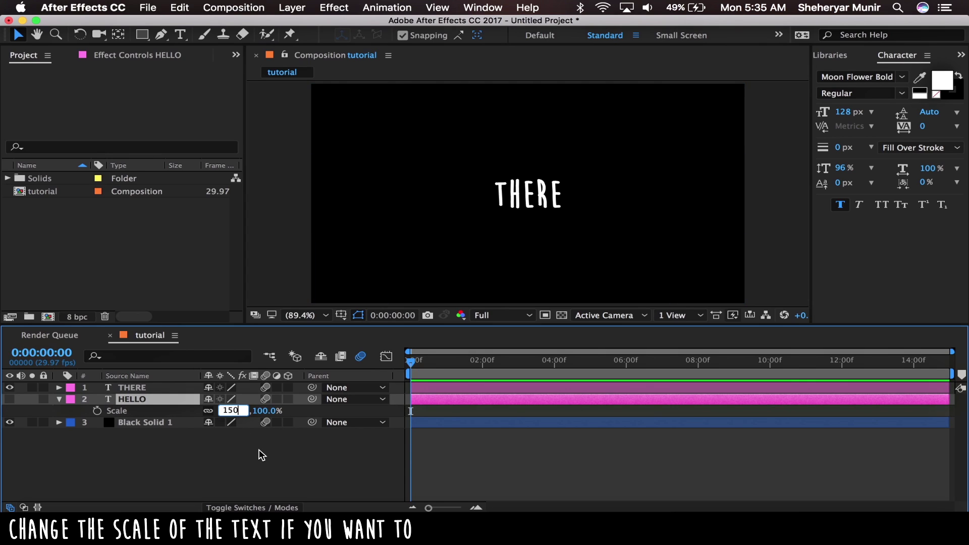
{"action": "left_click", "coordinate": [261, 454]}
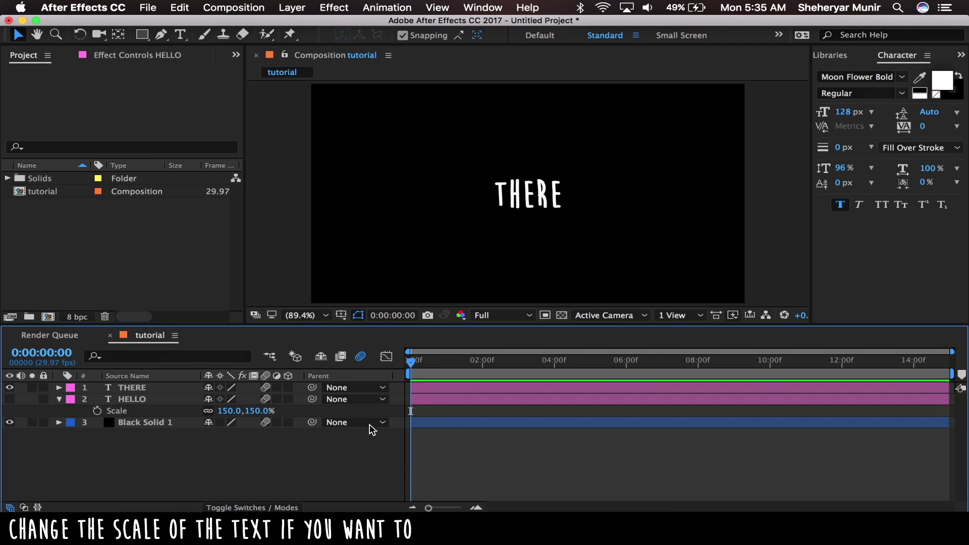
{"action": "left_click", "coordinate": [510, 388]}
{"action": "key", "text": "s"}
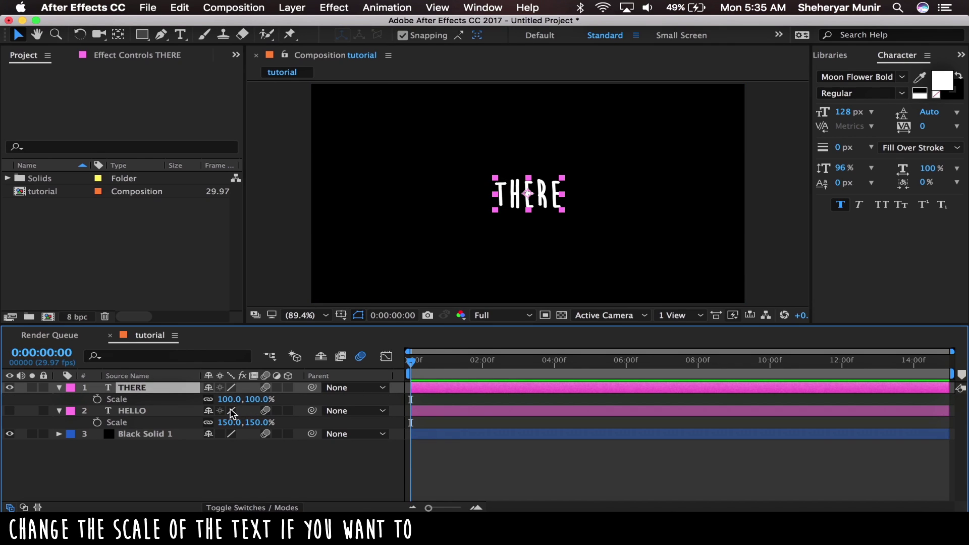
{"action": "left_click", "coordinate": [230, 399]}
{"action": "type", "text": "150"}
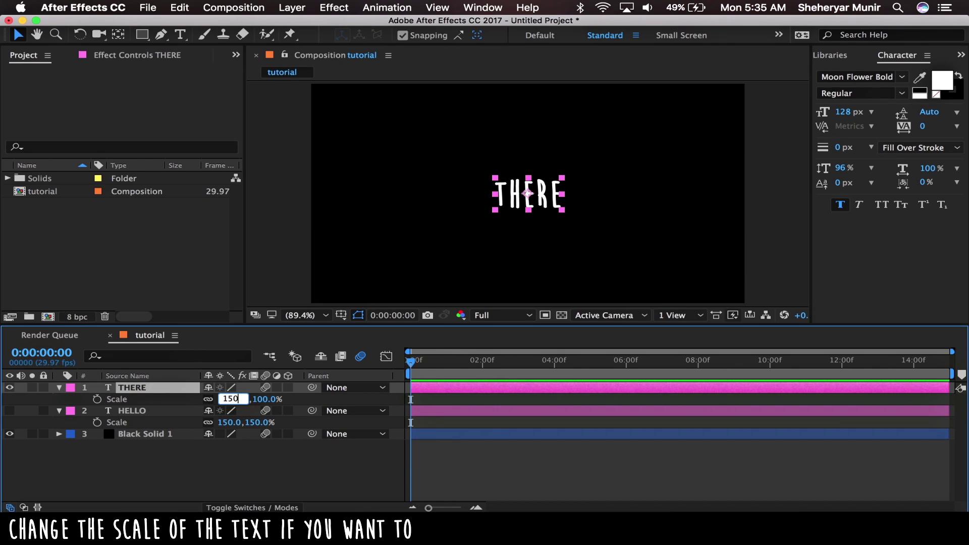
{"action": "left_click", "coordinate": [244, 459]}
Turn on the 3D Layer switch for THERE and HELLO
{"action": "left_click", "coordinate": [59, 388]}
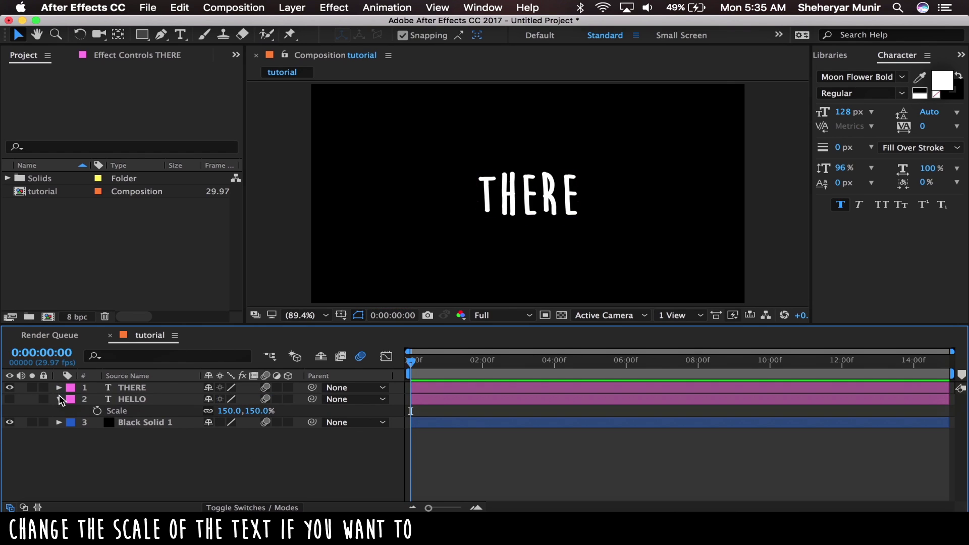
{"action": "left_click", "coordinate": [59, 399]}
{"action": "left_click", "coordinate": [289, 400]}
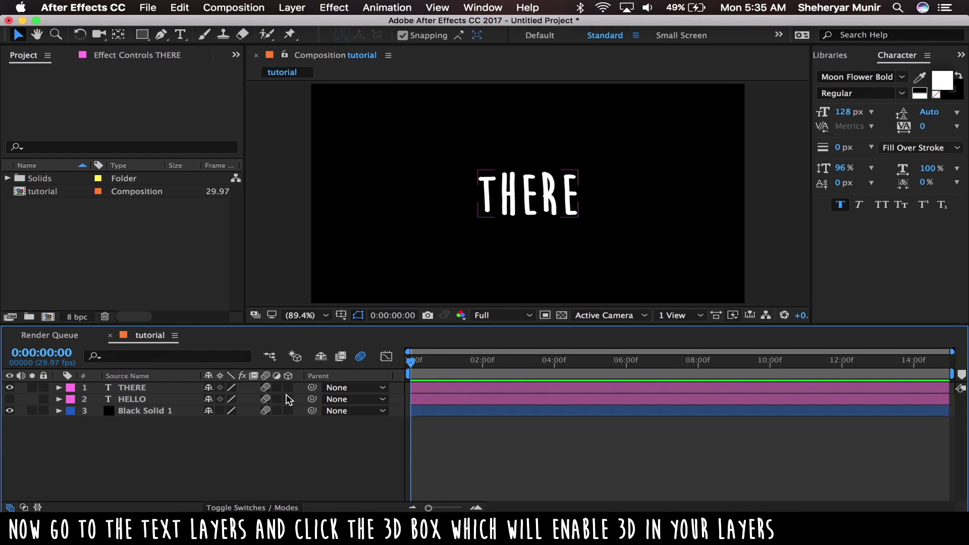
{"action": "left_click", "coordinate": [288, 388]}
{"action": "left_click", "coordinate": [288, 399]}
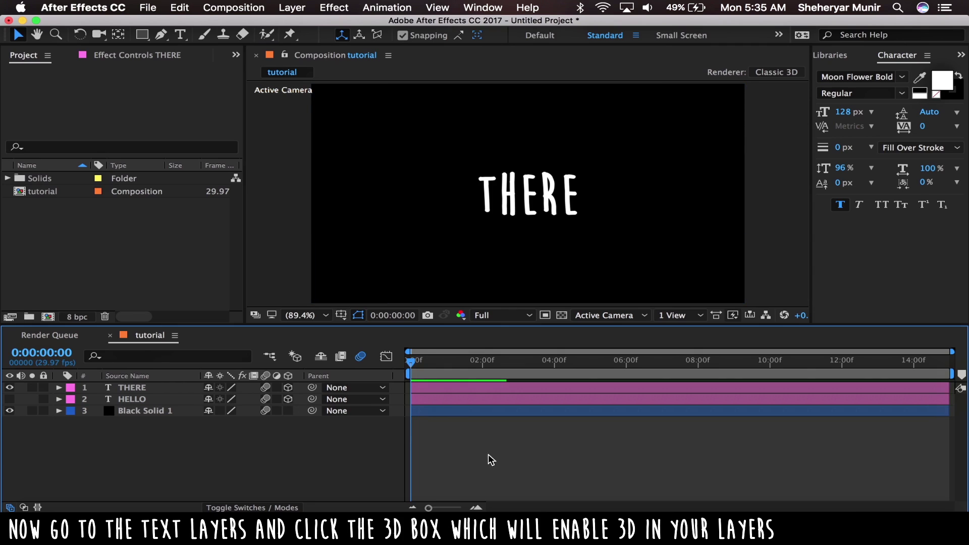
Create Camera 1 using the default 50mm preset
{"action": "left_click", "coordinate": [292, 7]}
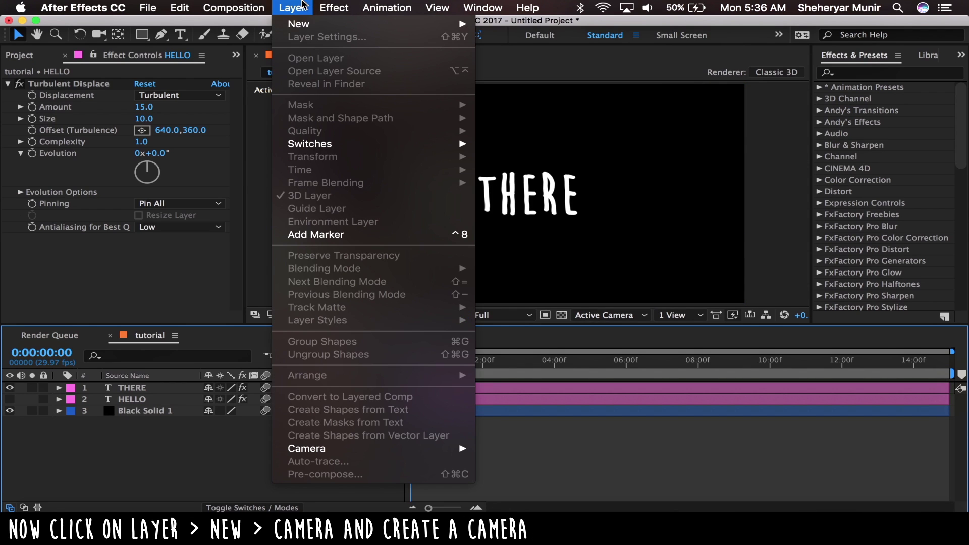
{"action": "mouse_move", "coordinate": [308, 25]}
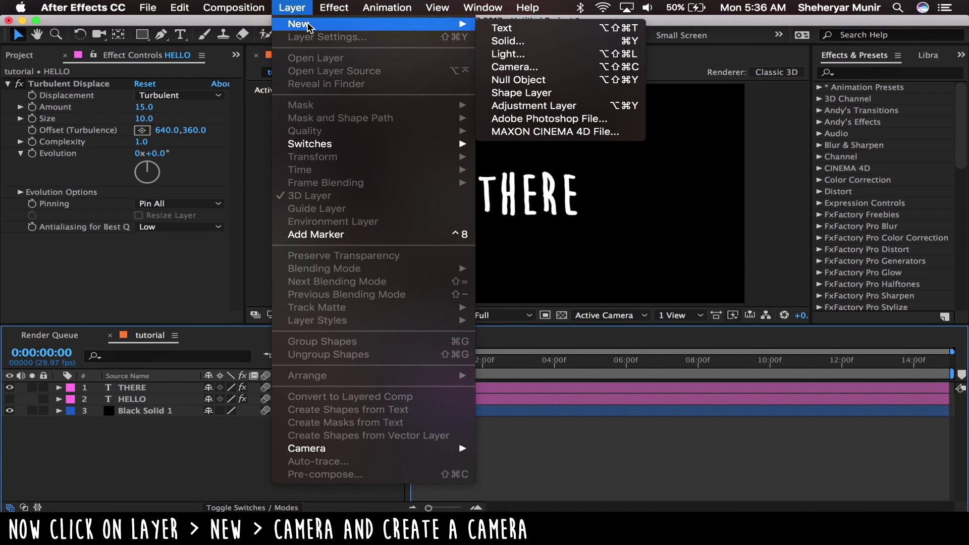
{"action": "left_click", "coordinate": [517, 68]}
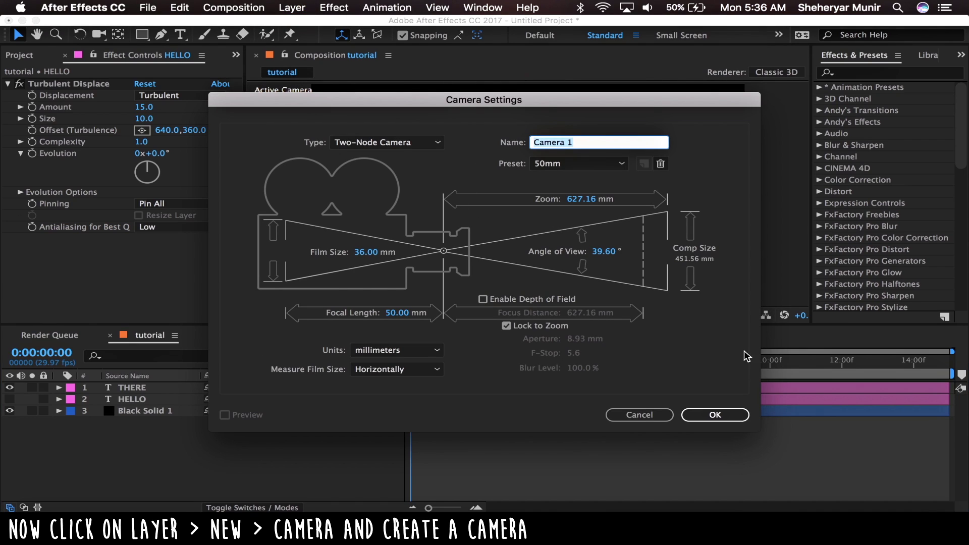
{"action": "left_click", "coordinate": [719, 412]}
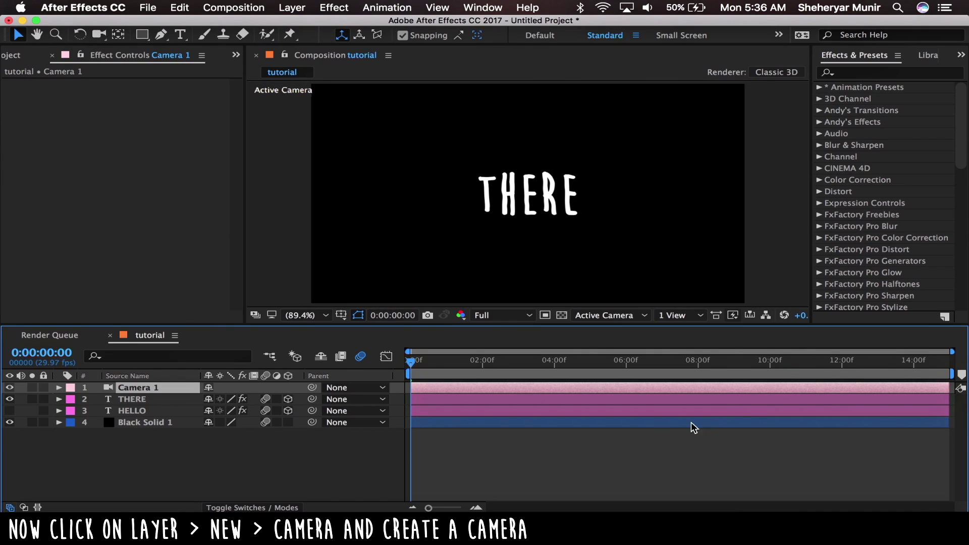
{"action": "left_click", "coordinate": [538, 466]}
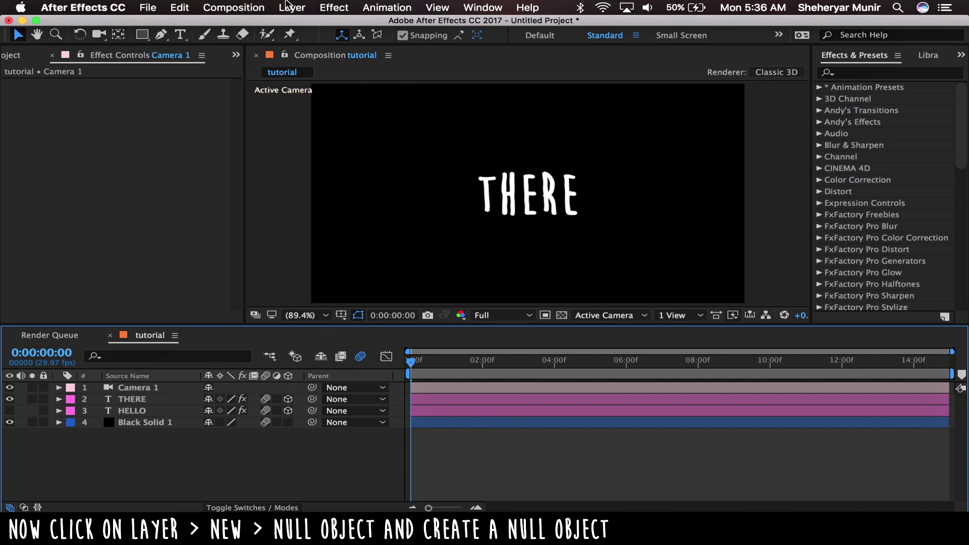
Add Null 1, centre its anchor point, and align it to the composition centre
{"action": "left_click", "coordinate": [292, 7]}
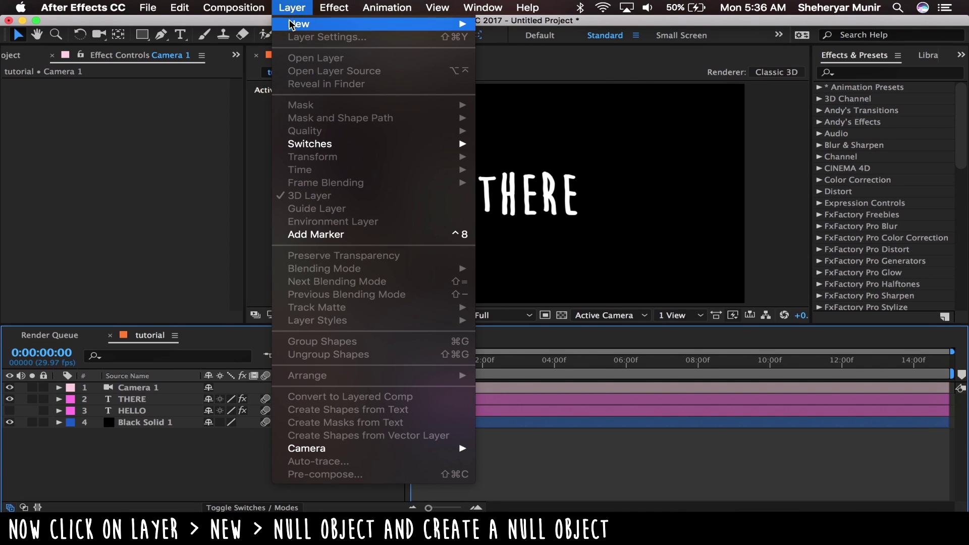
{"action": "mouse_move", "coordinate": [303, 22]}
{"action": "left_click", "coordinate": [509, 80]}
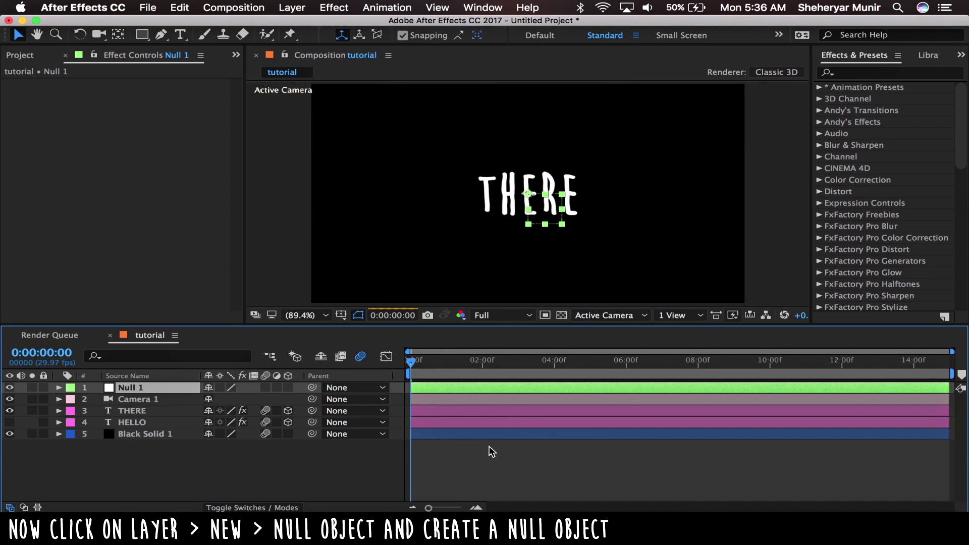
{"action": "key", "text": "y"}
{"action": "left_click_drag", "start_coordinate": [545, 202], "coordinate": [551, 206]}
{"action": "key", "text": "v"}
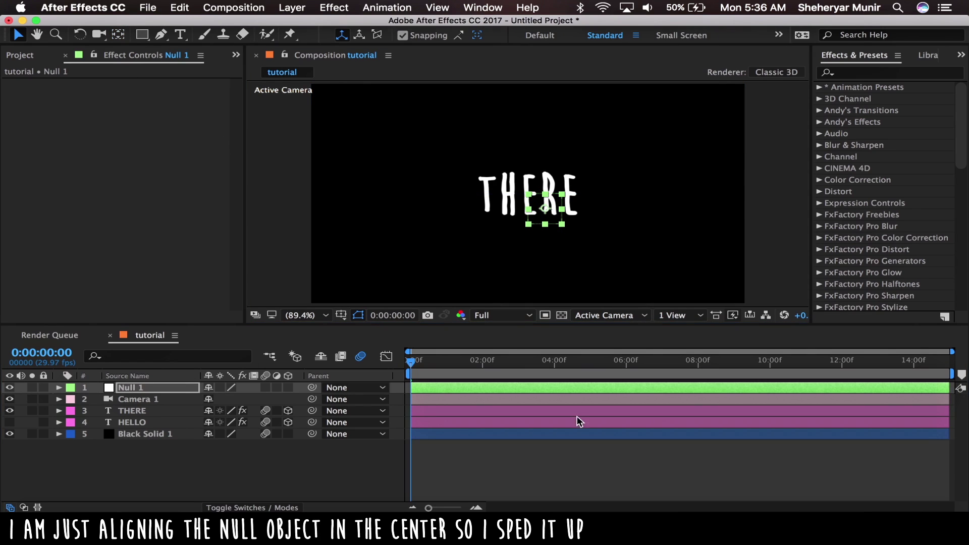
{"action": "left_click", "coordinate": [483, 7]}
{"action": "left_click", "coordinate": [500, 70]}
{"action": "left_click", "coordinate": [853, 369]}
{"action": "left_click", "coordinate": [929, 369]}
{"action": "right_click", "coordinate": [832, 339]}
{"action": "left_click", "coordinate": [721, 348]}
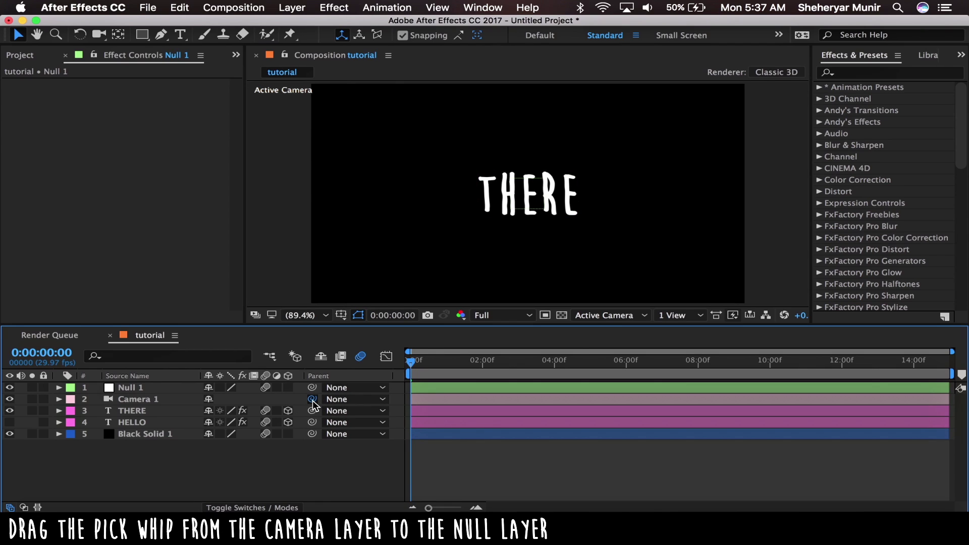
Parent Camera 1 to Null 1 and make Null 1 a 3D layer
{"action": "left_click_drag", "start_coordinate": [312, 399], "coordinate": [168, 386]}
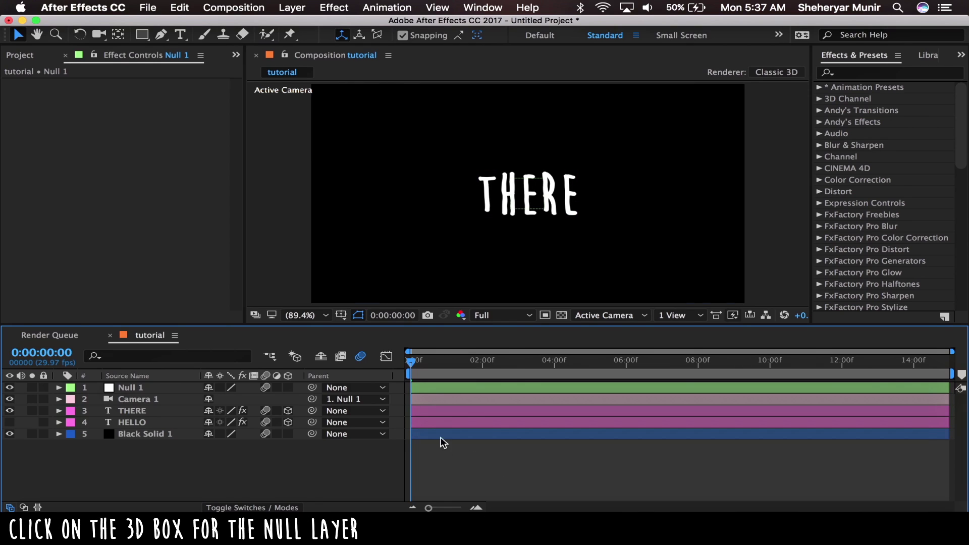
{"action": "left_click", "coordinate": [287, 388]}
{"action": "left_click", "coordinate": [449, 412]}
{"action": "left_click", "coordinate": [438, 419]}
Switch the viewer layout to 2 Views - Horizontal, with Top beside Active Camera
{"action": "left_click", "coordinate": [691, 316]}
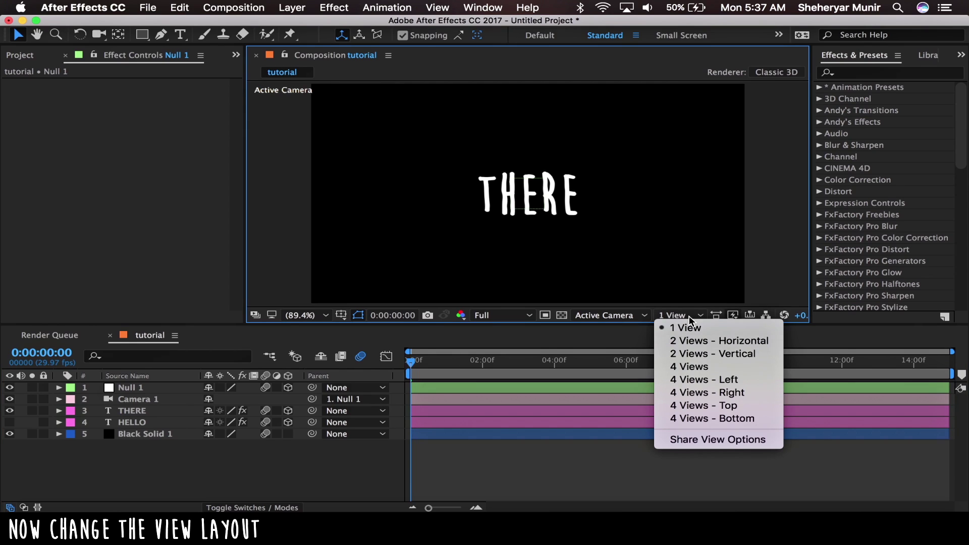
{"action": "left_click", "coordinate": [695, 341]}
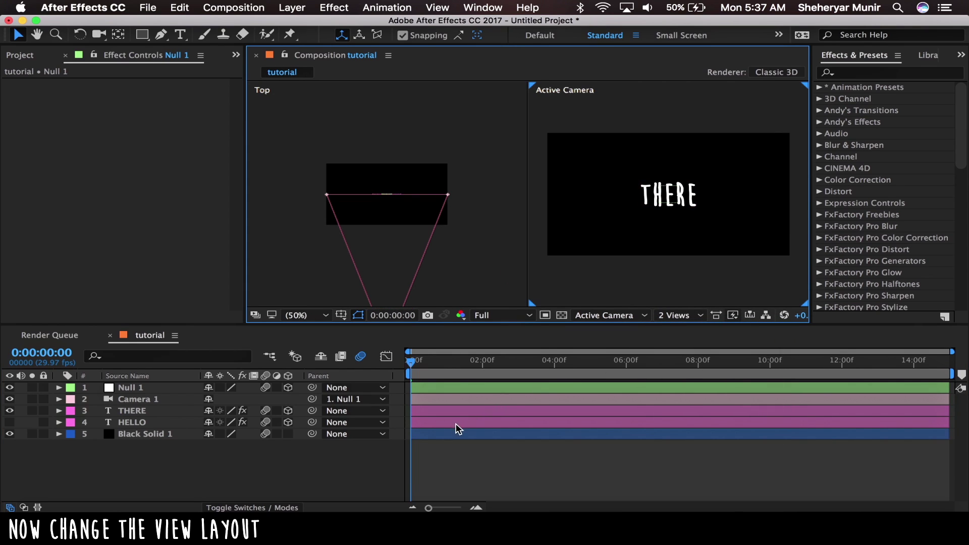
{"action": "left_click", "coordinate": [420, 423]}
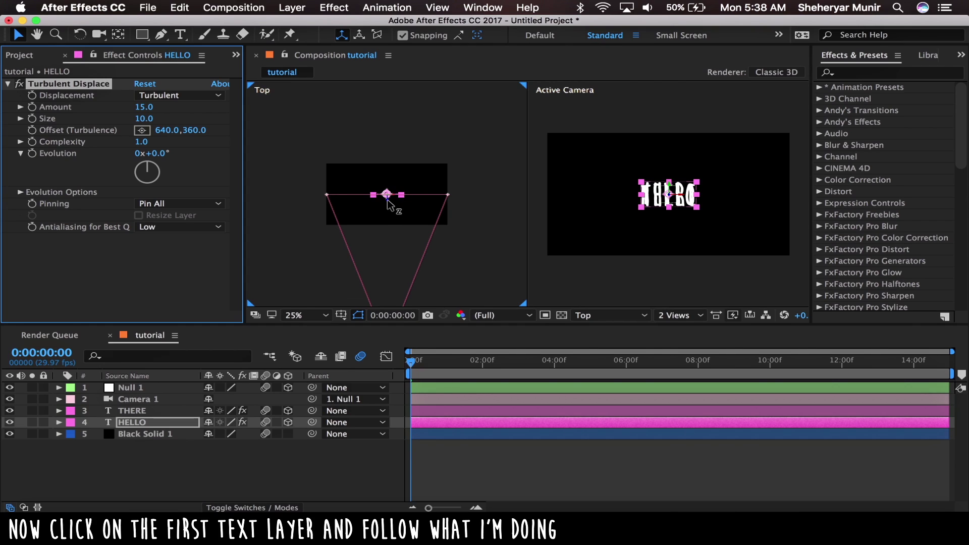
Undo the accidental Z move of the null in the Top view
{"action": "left_click_drag", "start_coordinate": [387, 200], "coordinate": [389, 201]}
{"action": "left_click", "coordinate": [178, 7]}
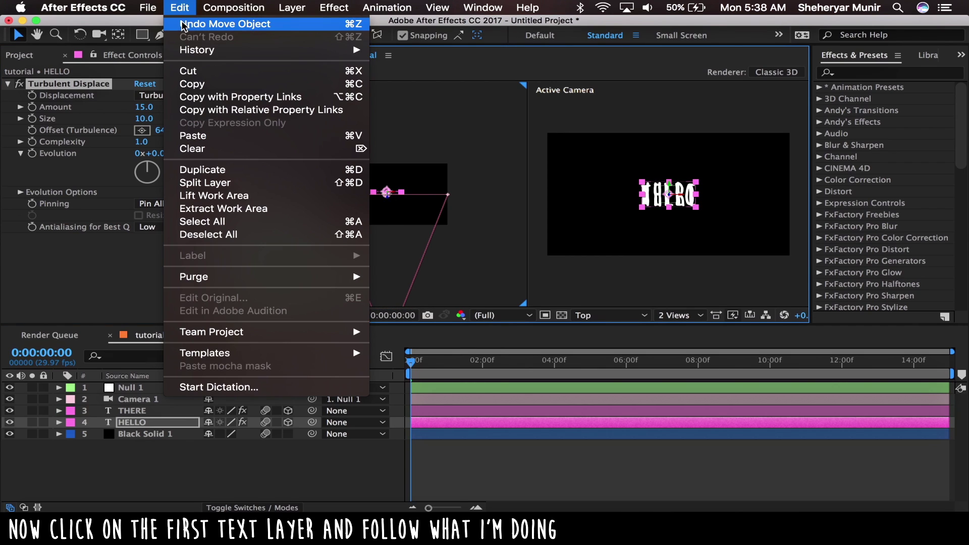
{"action": "left_click", "coordinate": [183, 24]}
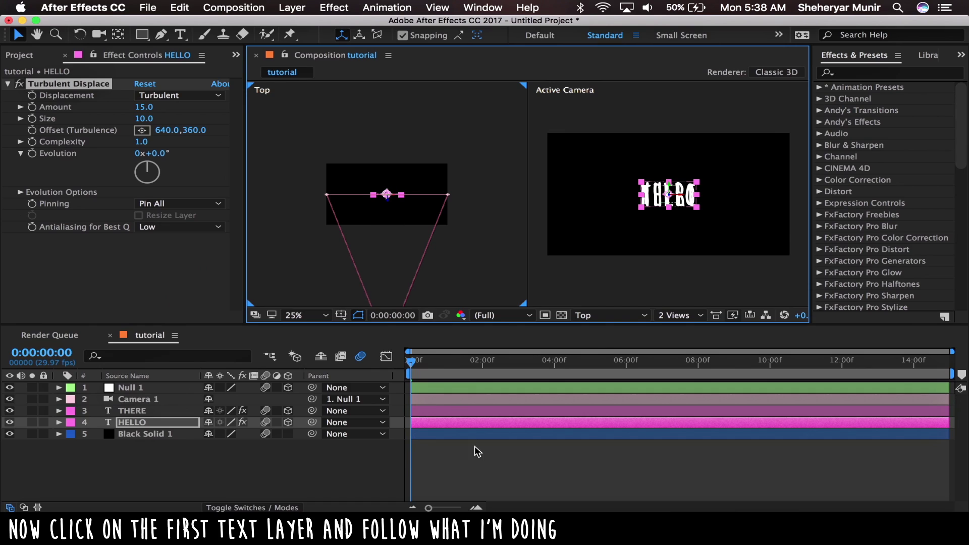
{"action": "left_click", "coordinate": [487, 451]}
Drag THERE along Z toward the camera so HELLO sits behind it
{"action": "left_click", "coordinate": [468, 410]}
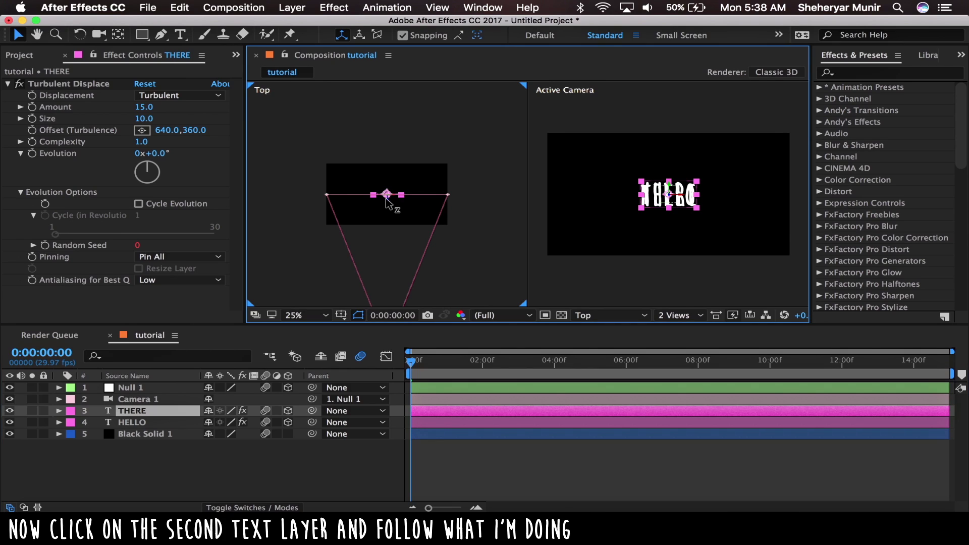
{"action": "left_click_drag", "start_coordinate": [386, 199], "coordinate": [385, 286]}
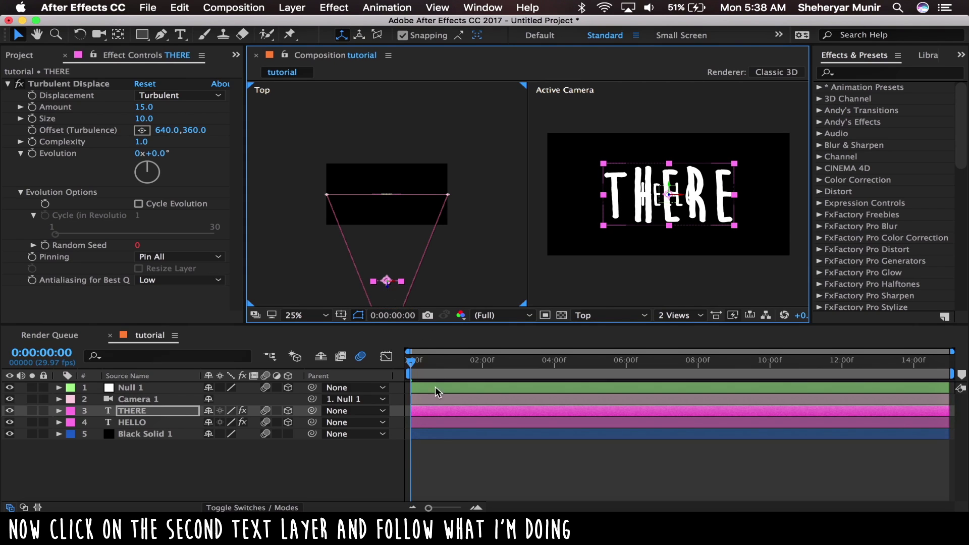
{"action": "left_click", "coordinate": [462, 452]}
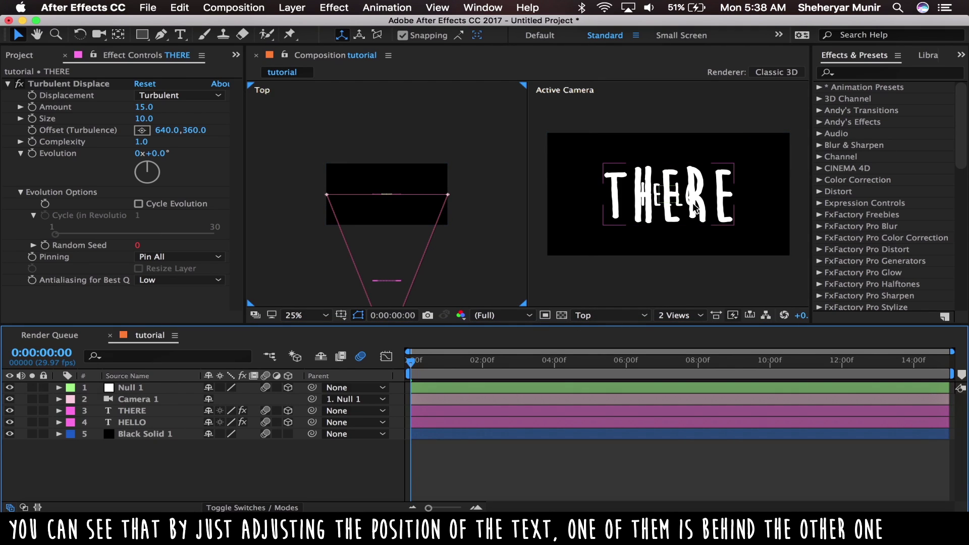
{"action": "left_click", "coordinate": [439, 427]}
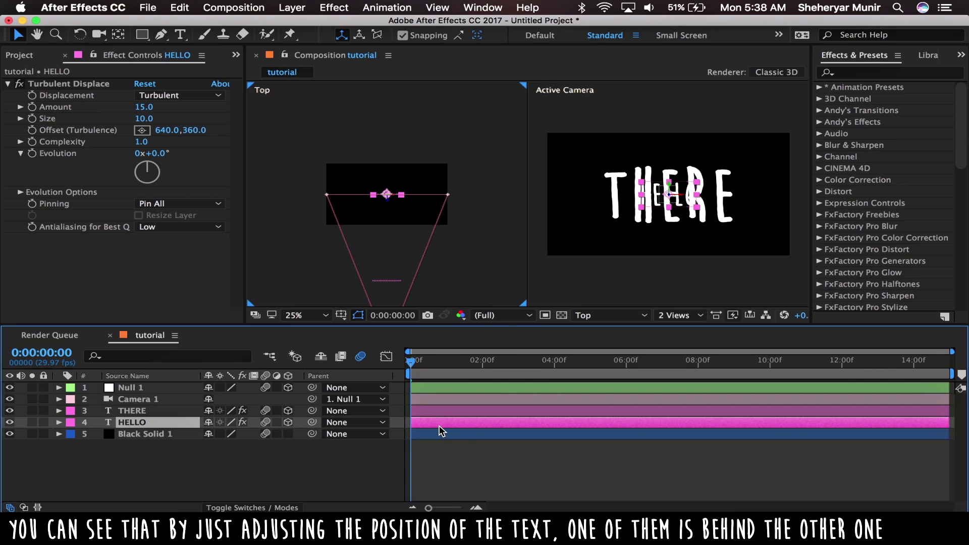
{"action": "left_click", "coordinate": [456, 419]}
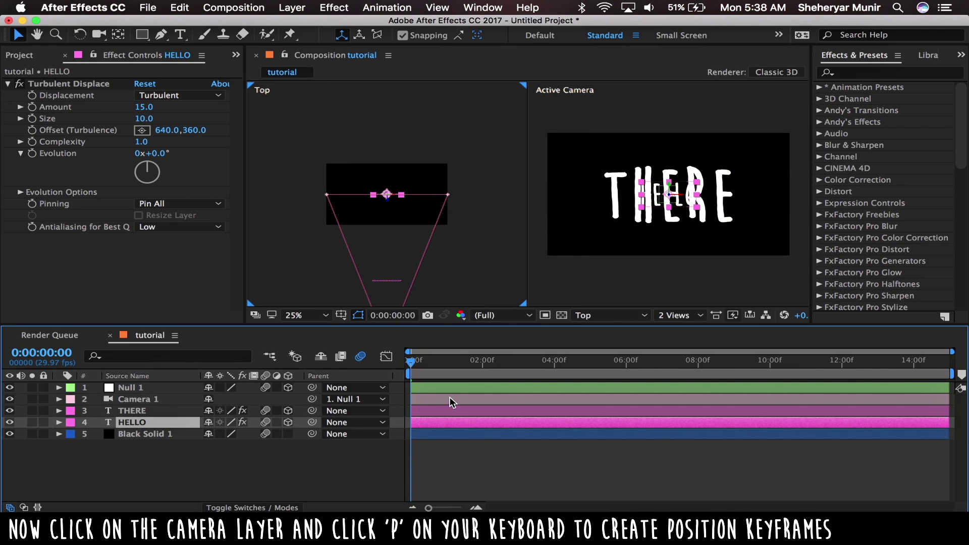
Keyframe Camera 1 Position (50, 50, -1777.8) at 0:00 and 14:29, then select the first keyframe
{"action": "left_click", "coordinate": [450, 401]}
{"action": "key", "text": "p"}
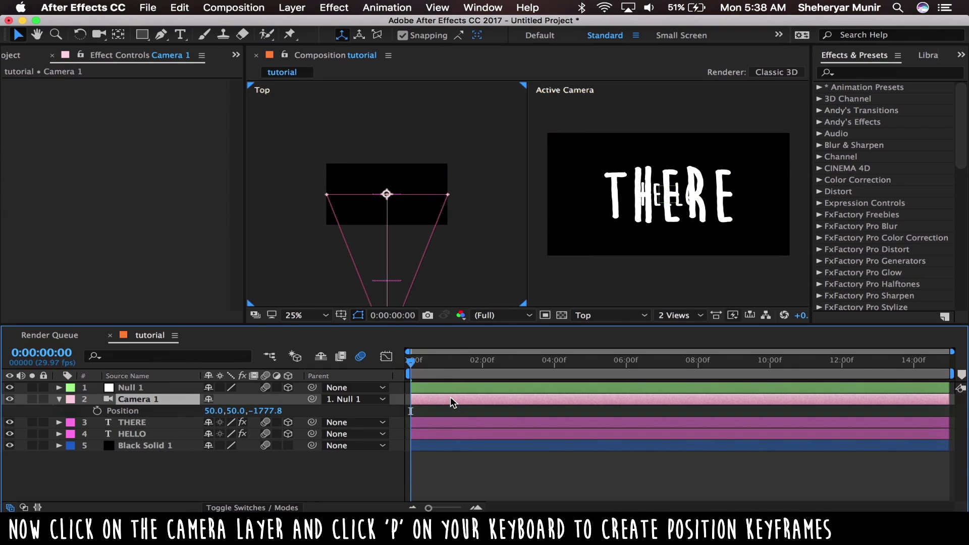
{"action": "left_click", "coordinate": [97, 410]}
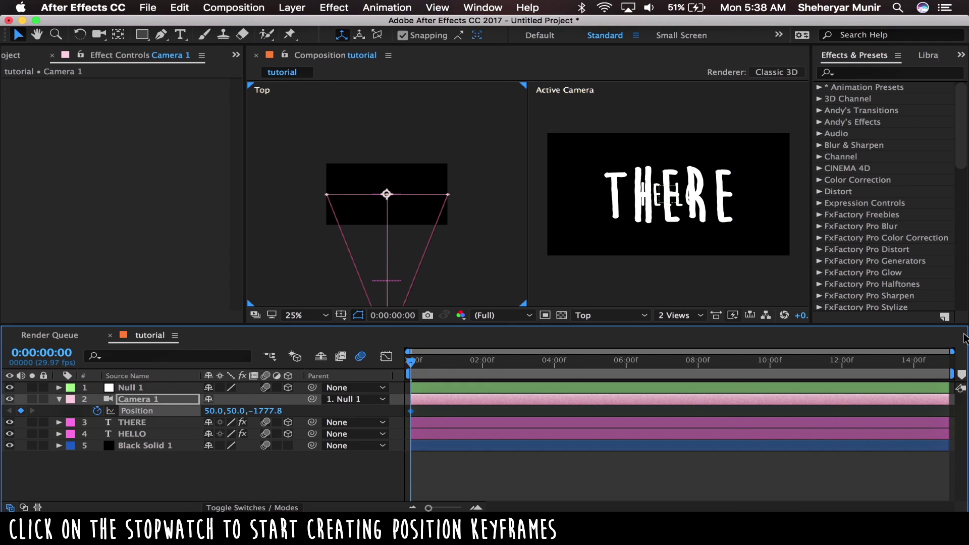
{"action": "left_click_drag", "start_coordinate": [944, 365], "coordinate": [961, 366]}
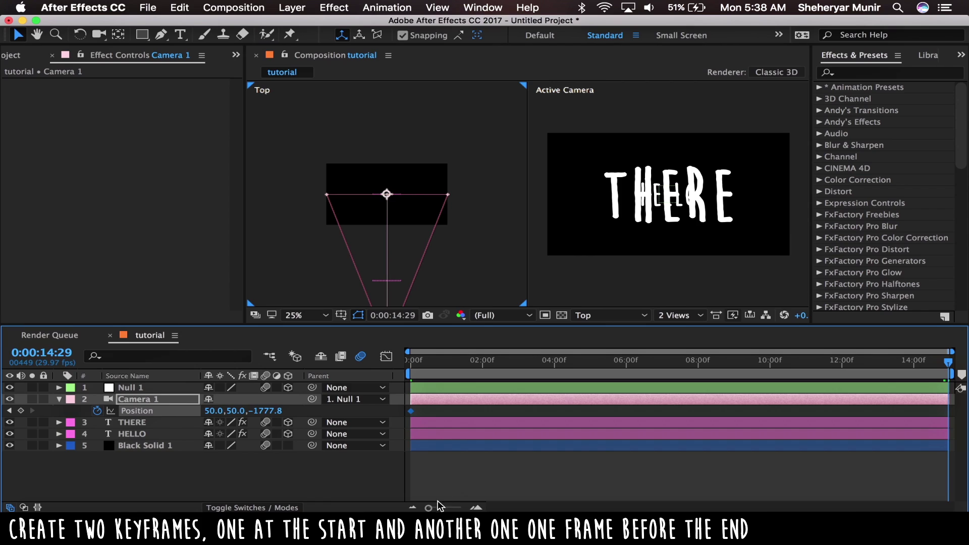
{"action": "left_click_drag", "start_coordinate": [430, 507], "coordinate": [476, 507]}
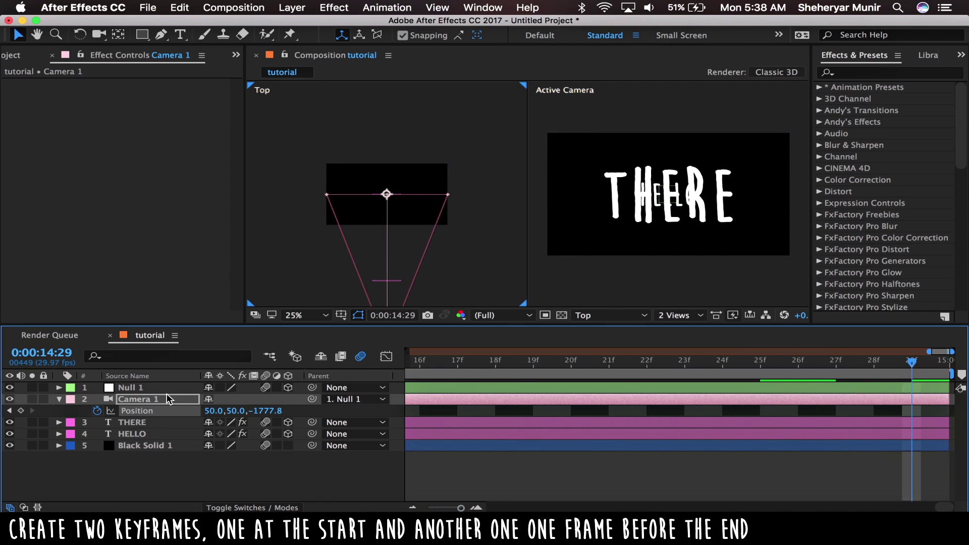
{"action": "left_click", "coordinate": [504, 489]}
{"action": "left_click_drag", "start_coordinate": [462, 507], "coordinate": [407, 509]}
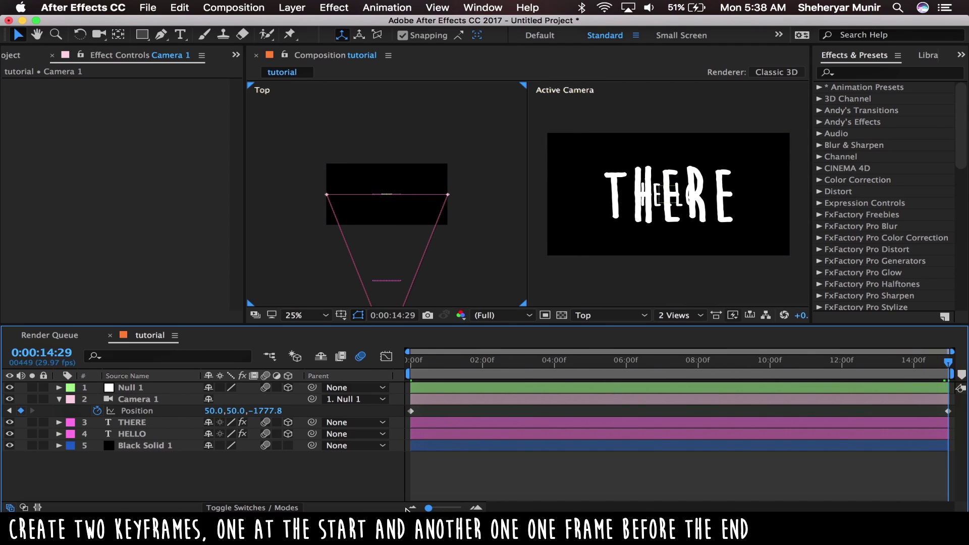
{"action": "left_click", "coordinate": [410, 368]}
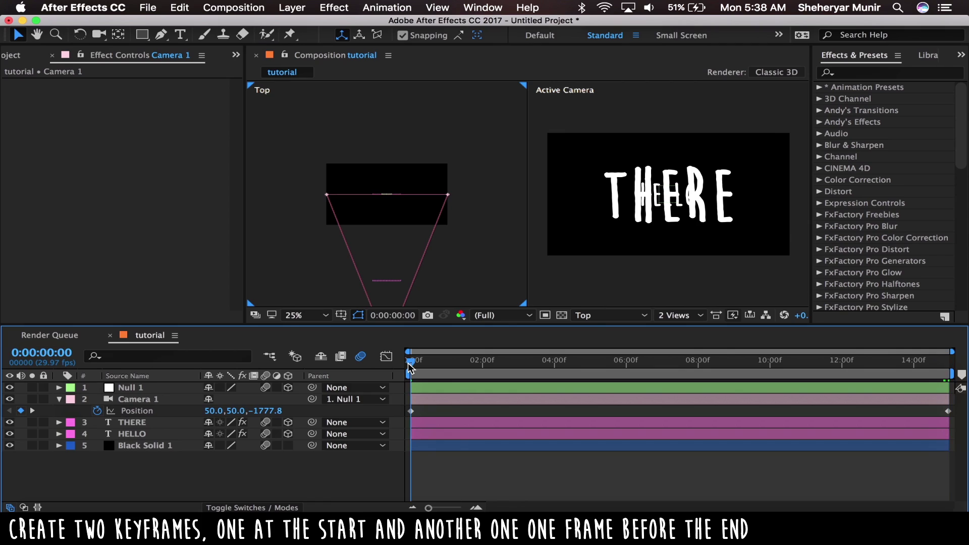
{"action": "left_click", "coordinate": [412, 411]}
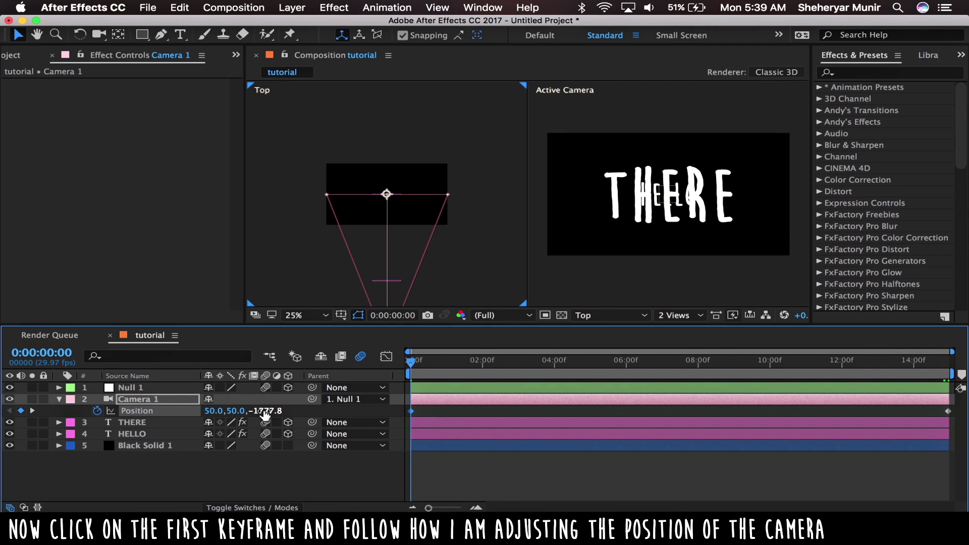
Scrub Camera 1's 0:00 Position Z from -1777.8 to -71.8, right up against HELLO
{"action": "left_click_drag", "start_coordinate": [265, 413], "coordinate": [726, 412]}
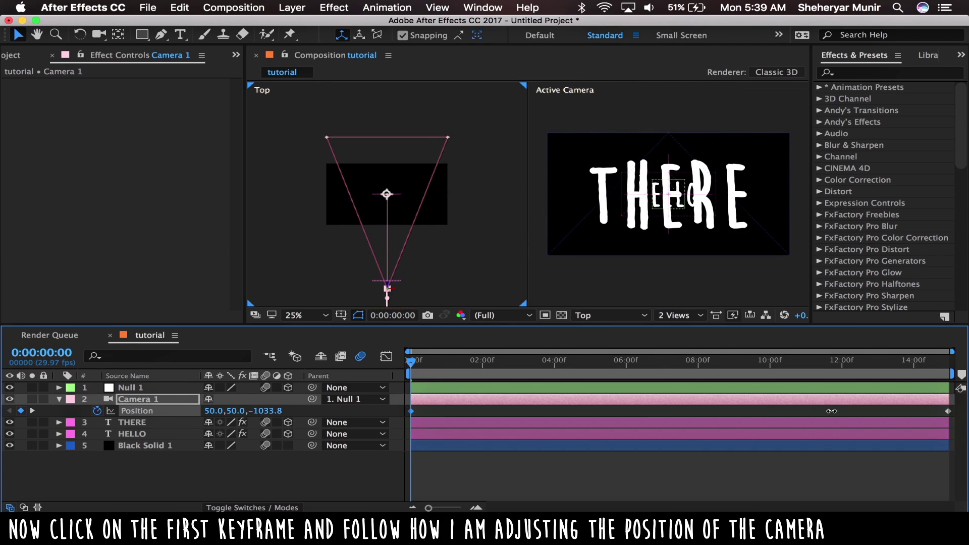
{"action": "left_click_drag", "start_coordinate": [726, 412], "coordinate": [784, 419]}
{"action": "mouse_move", "coordinate": [266, 411]}
{"action": "left_mouse_down"}
{"action": "mouse_move", "coordinate": [657, 430]}
{"action": "mouse_move", "coordinate": [828, 427]}
{"action": "mouse_move", "coordinate": [605, 430]}
{"action": "left_mouse_up"}
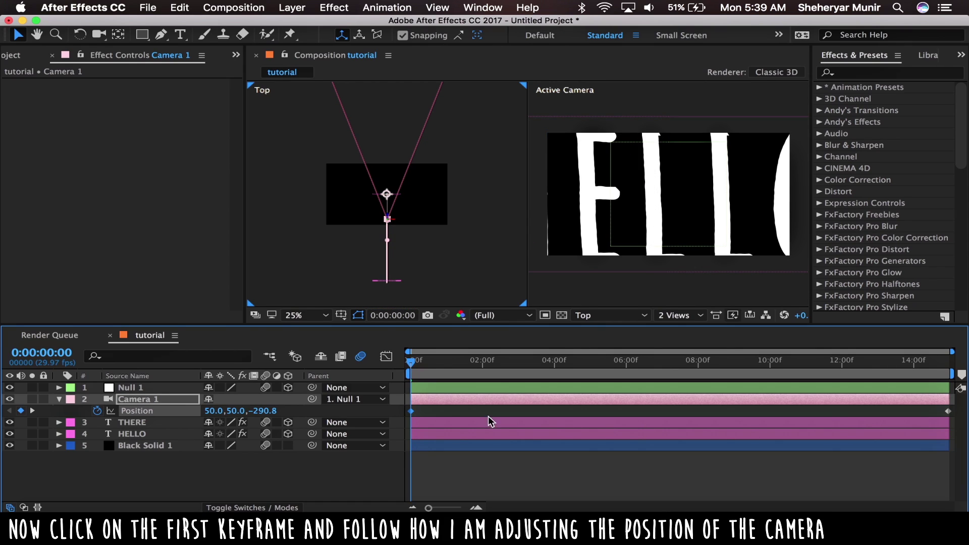
{"action": "left_click_drag", "start_coordinate": [264, 411], "coordinate": [387, 412]}
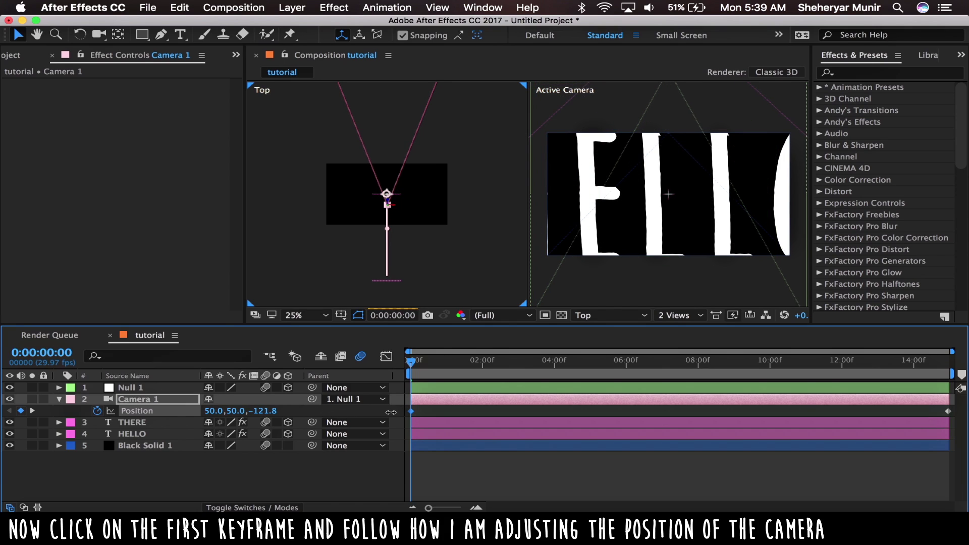
{"action": "left_click_drag", "start_coordinate": [391, 412], "coordinate": [432, 420]}
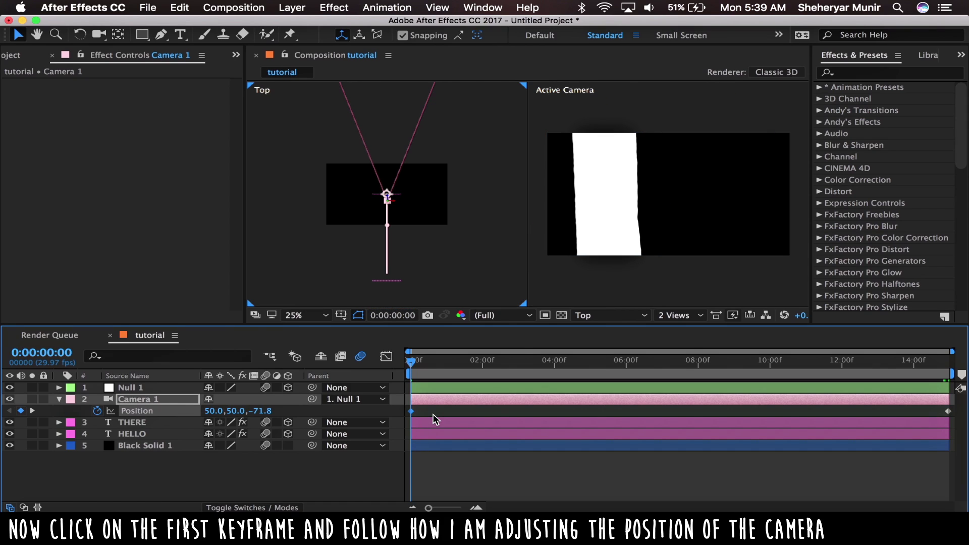
At 14:29, set Camera 1's closing Position keyframe to 50.0, 50.0, -1821.8 and pan the Top view
{"action": "left_click", "coordinate": [444, 476]}
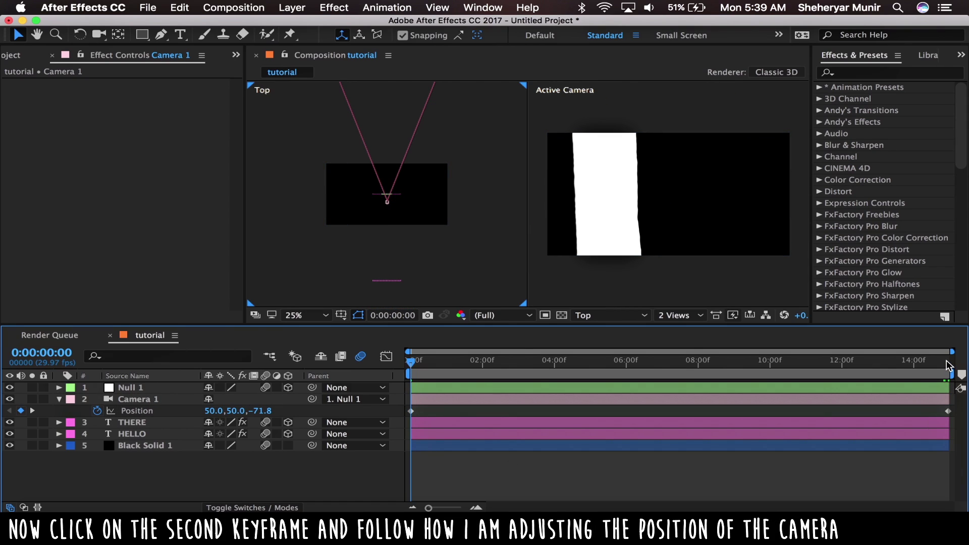
{"action": "left_click_drag", "start_coordinate": [946, 364], "coordinate": [950, 366]}
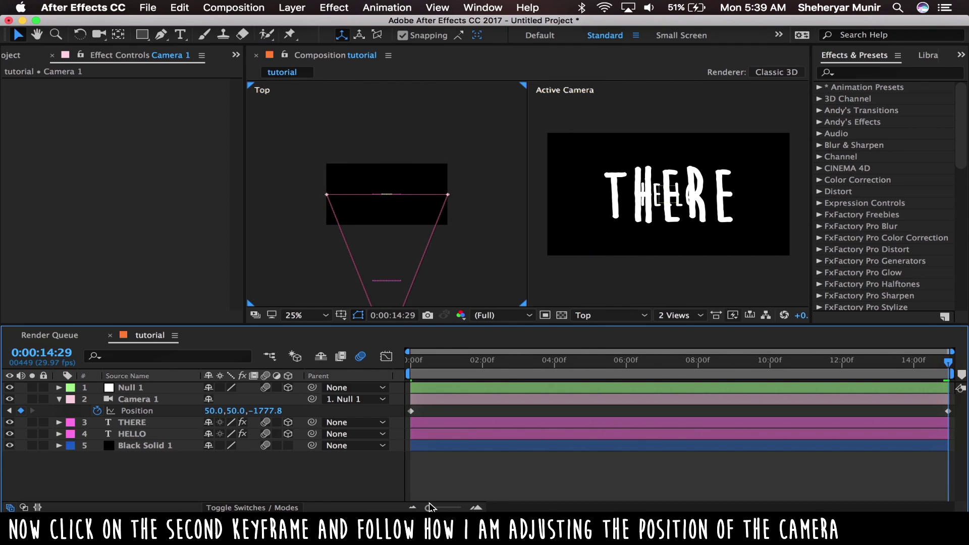
{"action": "left_click_drag", "start_coordinate": [428, 508], "coordinate": [476, 508]}
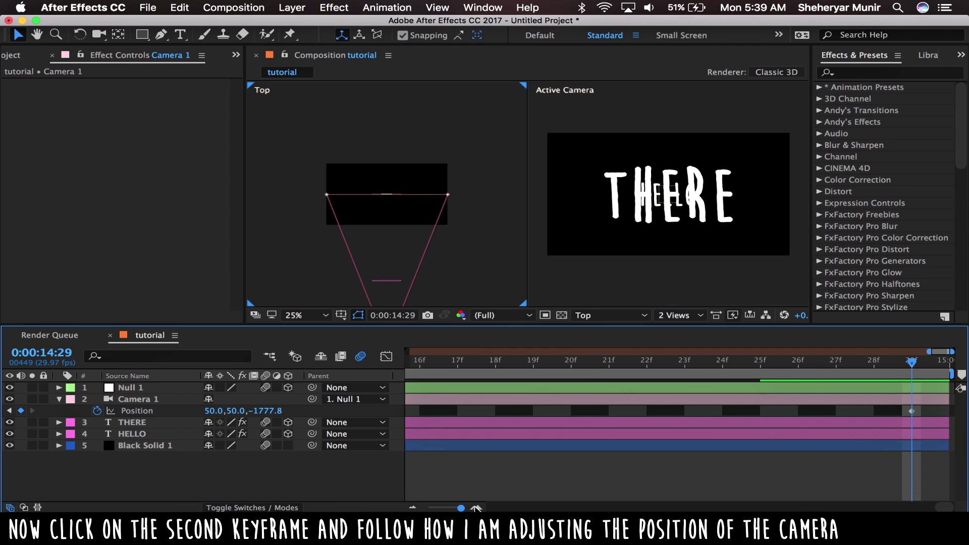
{"action": "left_click", "coordinate": [911, 410]}
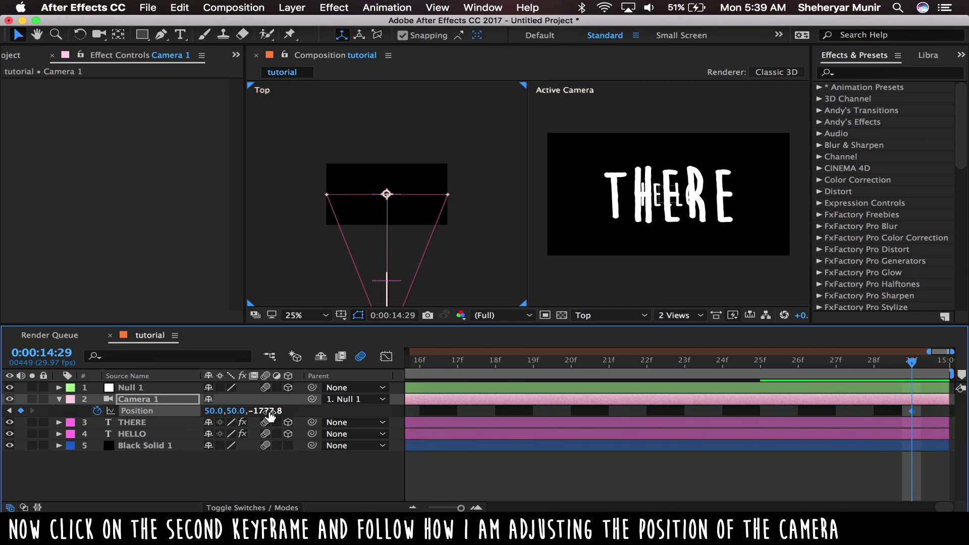
{"action": "mouse_move", "coordinate": [256, 413]}
{"action": "left_mouse_down"}
{"action": "mouse_move", "coordinate": [145, 422]}
{"action": "mouse_move", "coordinate": [215, 431]}
{"action": "left_mouse_up"}
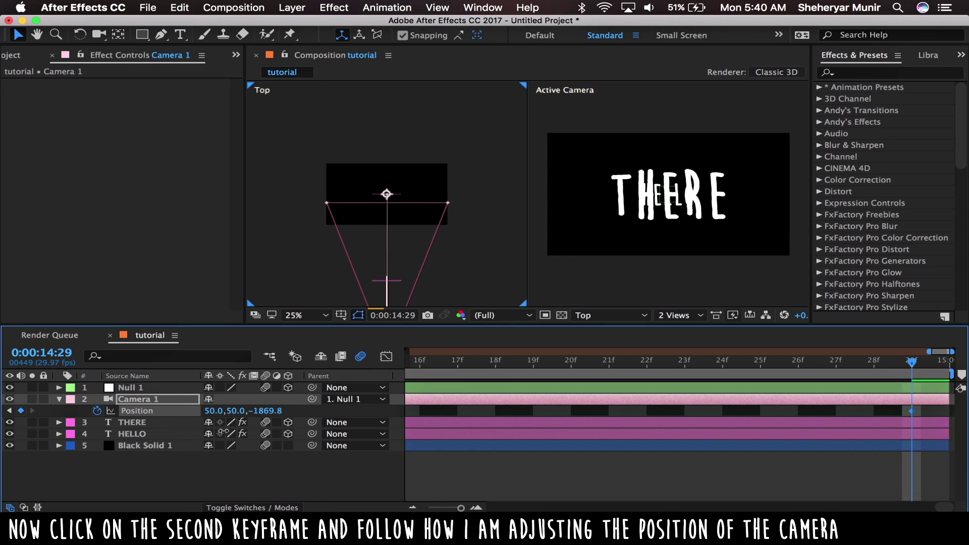
{"action": "left_click_drag", "start_coordinate": [215, 432], "coordinate": [238, 433]}
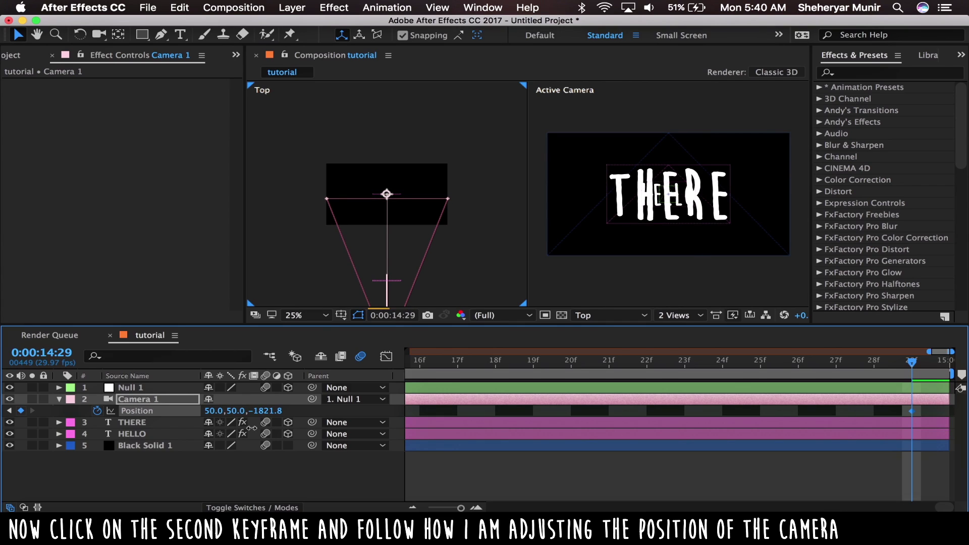
{"action": "left_click_drag", "start_coordinate": [238, 433], "coordinate": [257, 433]}
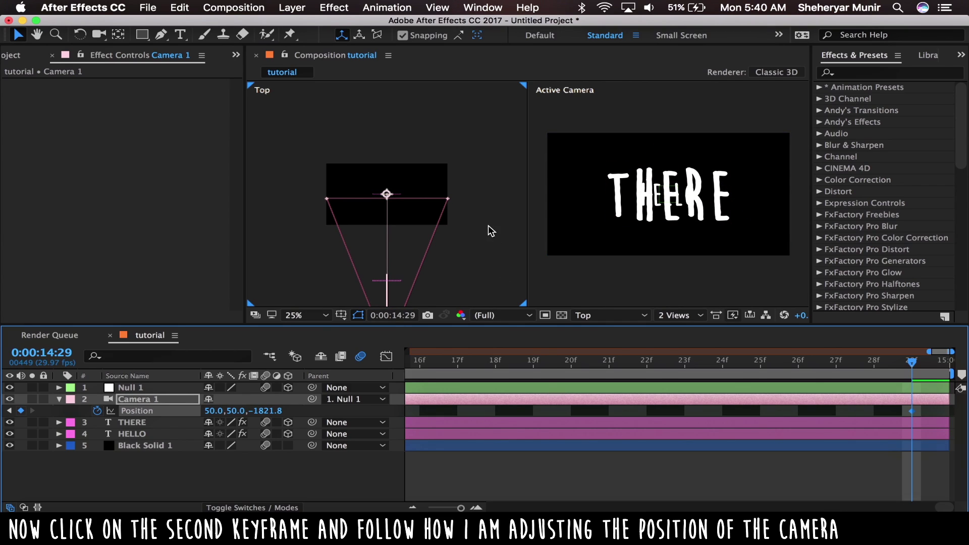
{"action": "left_click_drag", "start_coordinate": [489, 225], "coordinate": [485, 169]}
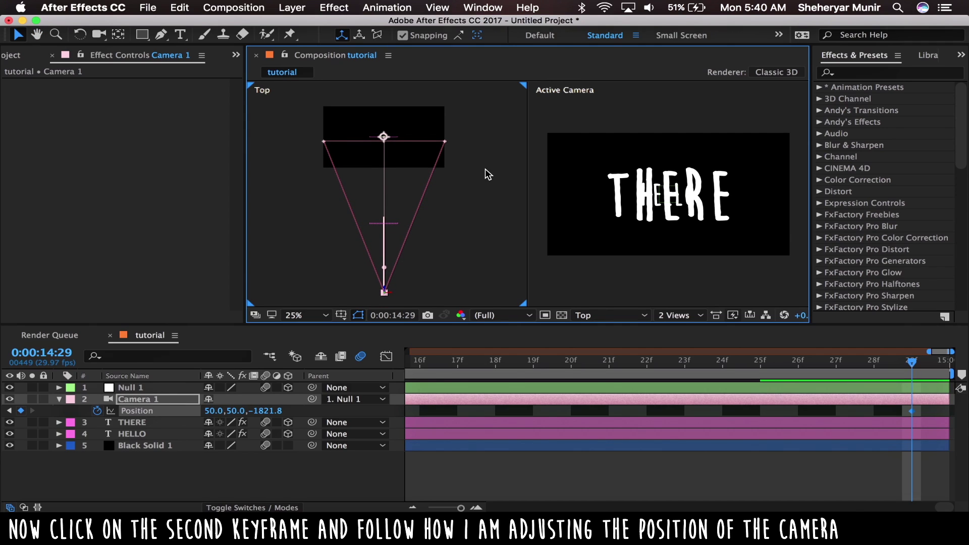
Drag the THERE text along its Z axis in the Top view to reframe it in the closing shot
{"action": "left_click", "coordinate": [475, 425]}
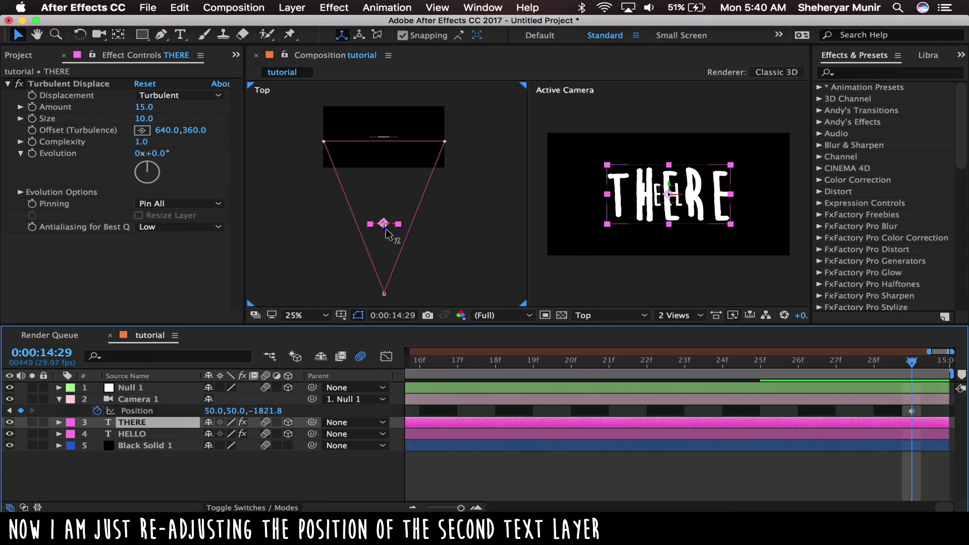
{"action": "mouse_move", "coordinate": [386, 233]}
{"action": "left_mouse_down"}
{"action": "mouse_move", "coordinate": [388, 249]}
{"action": "mouse_move", "coordinate": [387, 236]}
{"action": "left_mouse_up"}
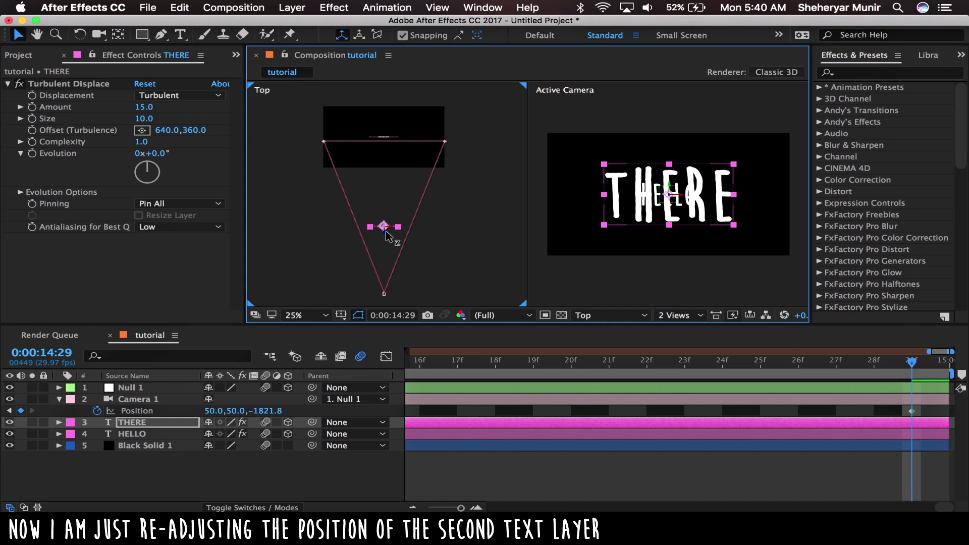
{"action": "left_click", "coordinate": [446, 491]}
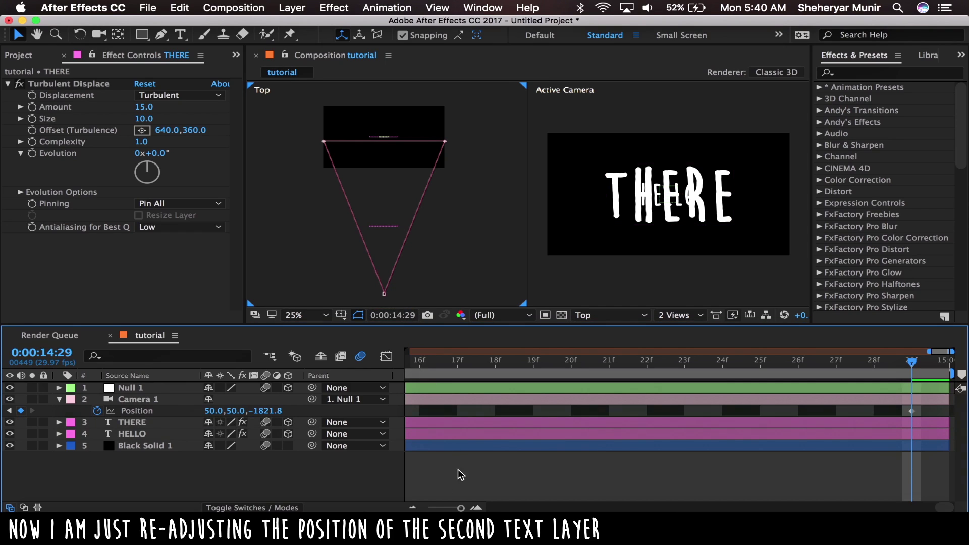
{"action": "scroll", "coordinate": [464, 474], "scroll_direction": "right", "scroll_amount": 5}
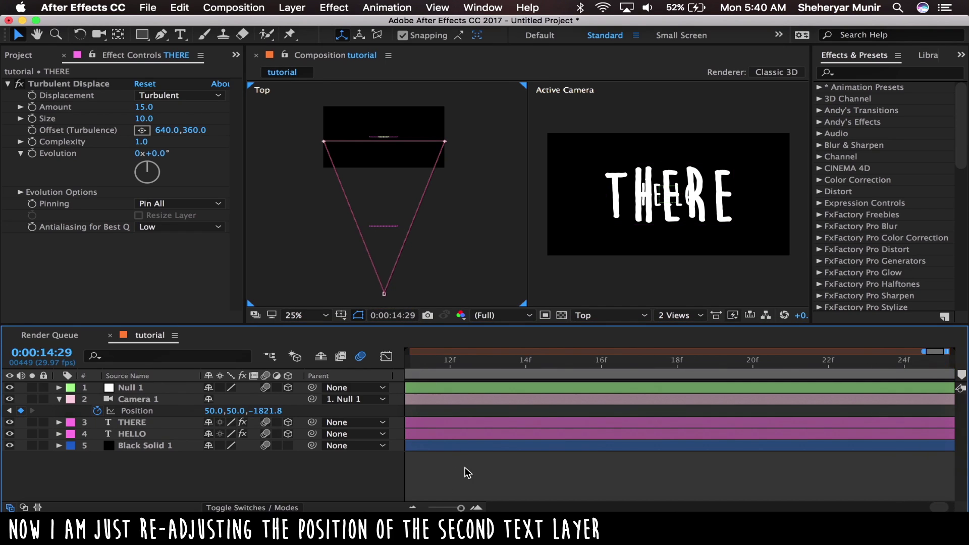
{"action": "left_click", "coordinate": [426, 435]}
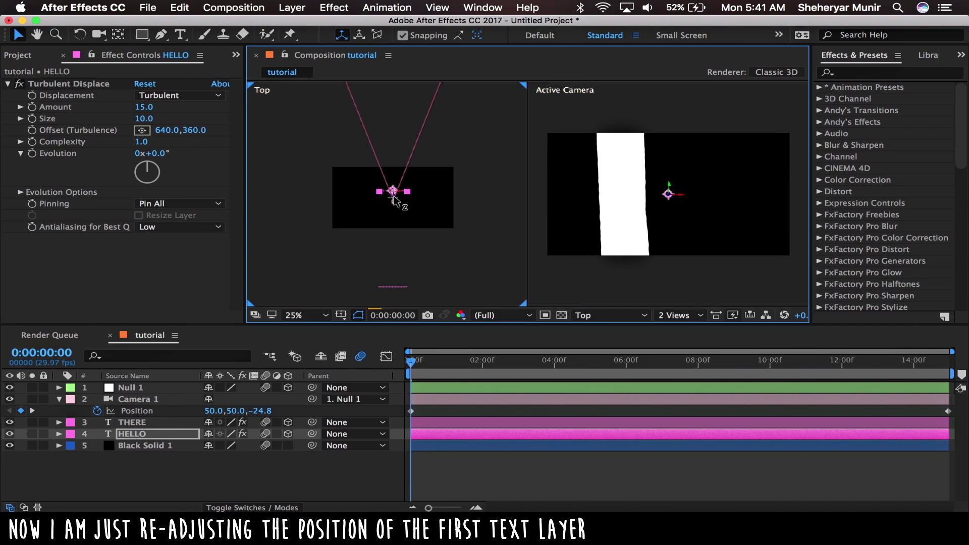
From frame 0 with the full duration shown, scrub Camera 1 from HELLO (-71.8) to THERE (-1821.8)
{"action": "key", "text": "Home"}
{"action": "key", "text": "semicolon"}
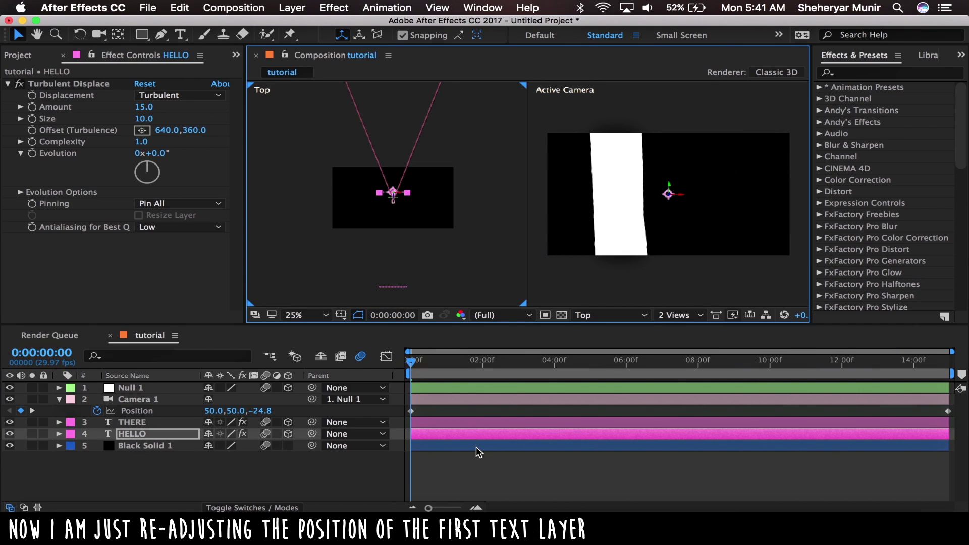
{"action": "left_click", "coordinate": [473, 464]}
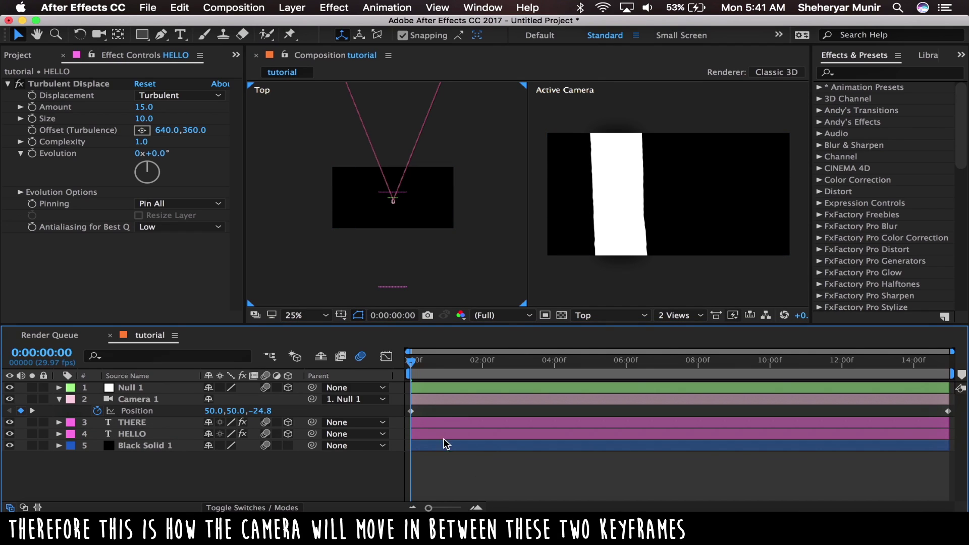
{"action": "left_click", "coordinate": [411, 410]}
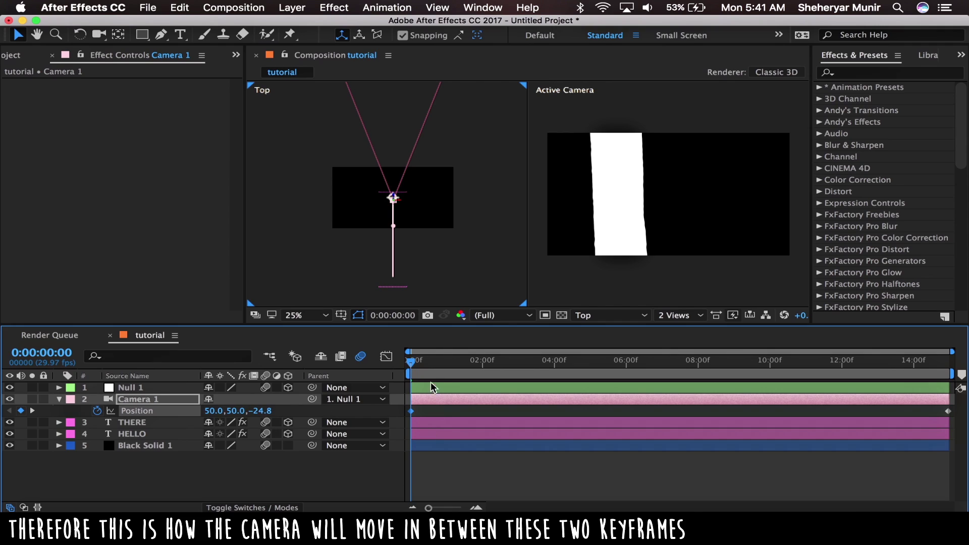
{"action": "left_click_drag", "start_coordinate": [491, 374], "coordinate": [957, 367]}
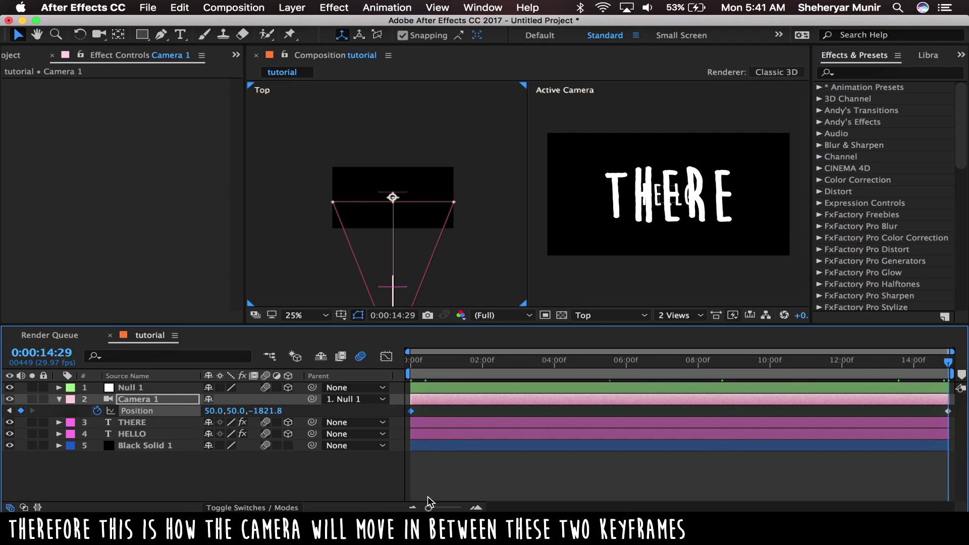
Apply Easy Ease to both of Camera 1's Position keyframes
{"action": "right_click", "coordinate": [411, 411]}
{"action": "mouse_move", "coordinate": [448, 503]}
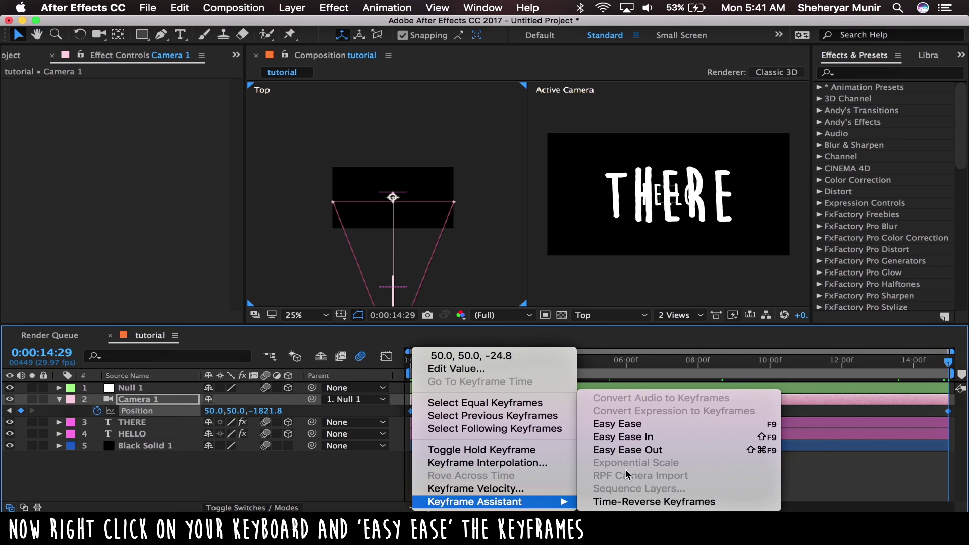
{"action": "left_click", "coordinate": [659, 424]}
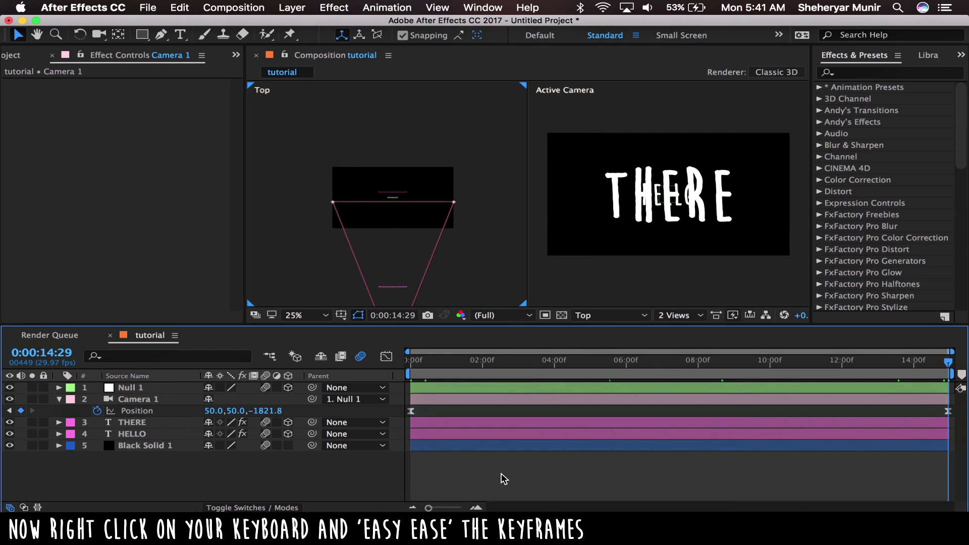
Separate Camera 1's Position into X, Y and Z properties and select the Z Position keyframes
{"action": "left_click", "coordinate": [149, 415]}
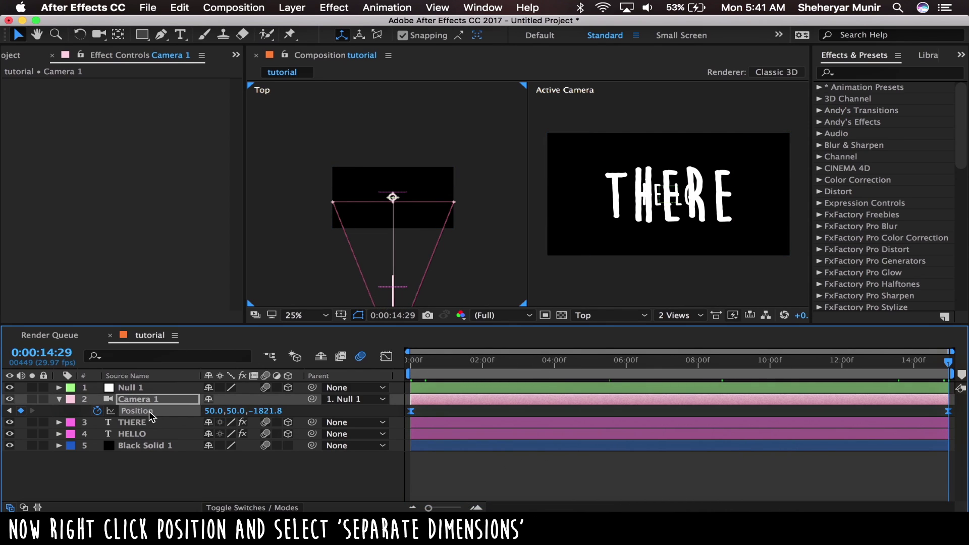
{"action": "right_click", "coordinate": [150, 415]}
{"action": "left_click", "coordinate": [180, 409]}
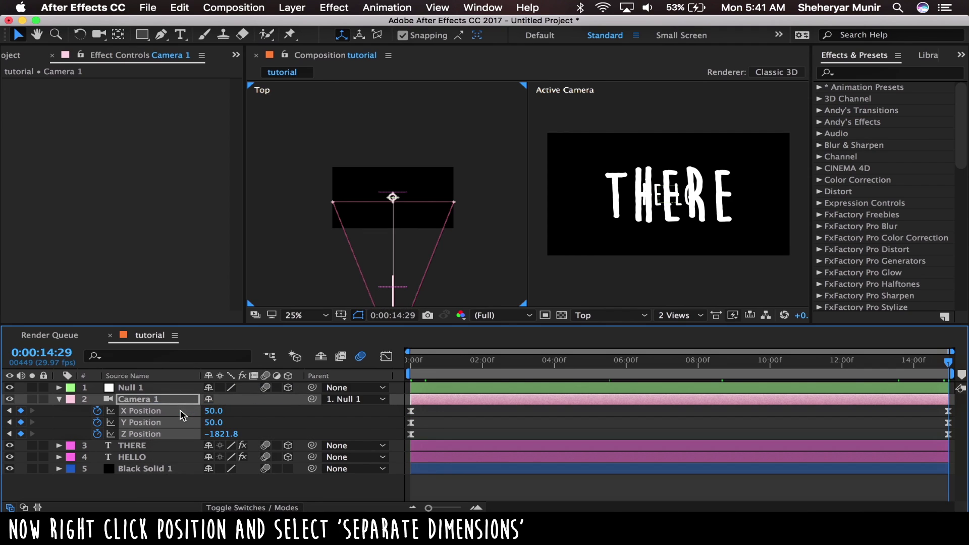
{"action": "left_click", "coordinate": [479, 433]}
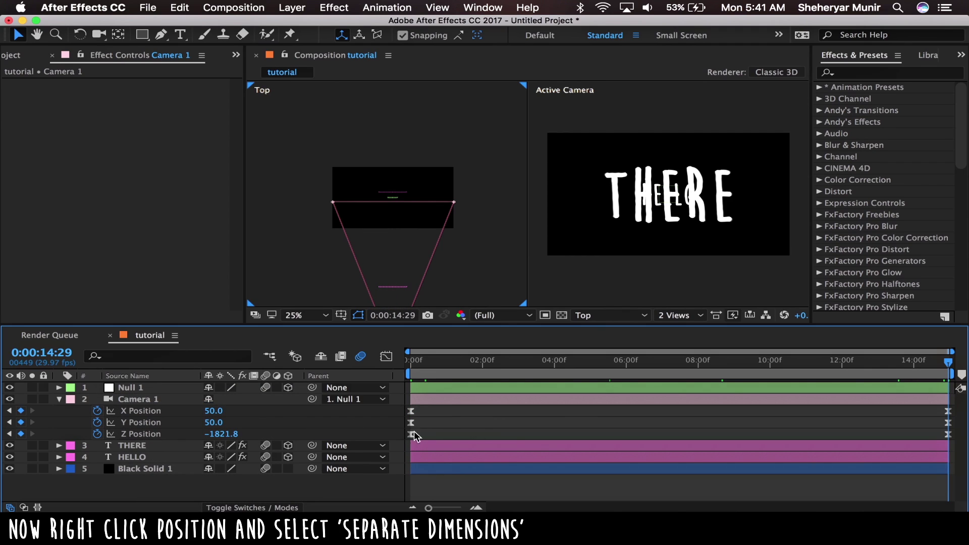
In the Z Position speed graph, remove the first keyframe's easing and give the last full-influence ease in
{"action": "left_click", "coordinate": [154, 435]}
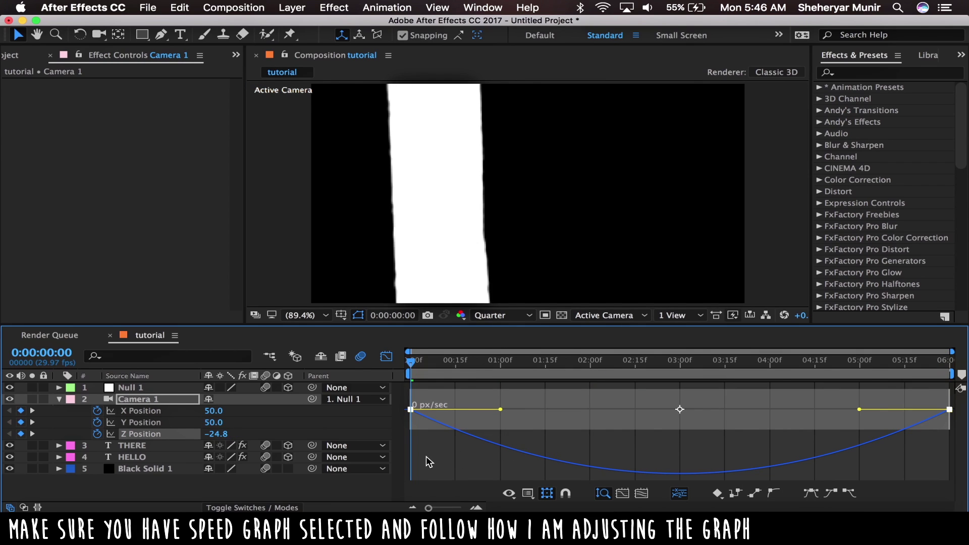
{"action": "left_click", "coordinate": [414, 396]}
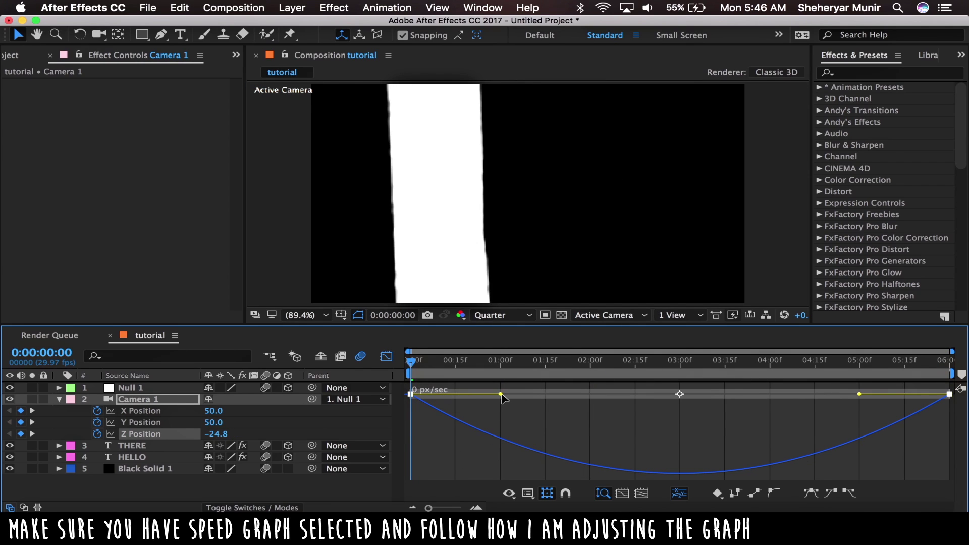
{"action": "left_click_drag", "start_coordinate": [502, 398], "coordinate": [416, 397]}
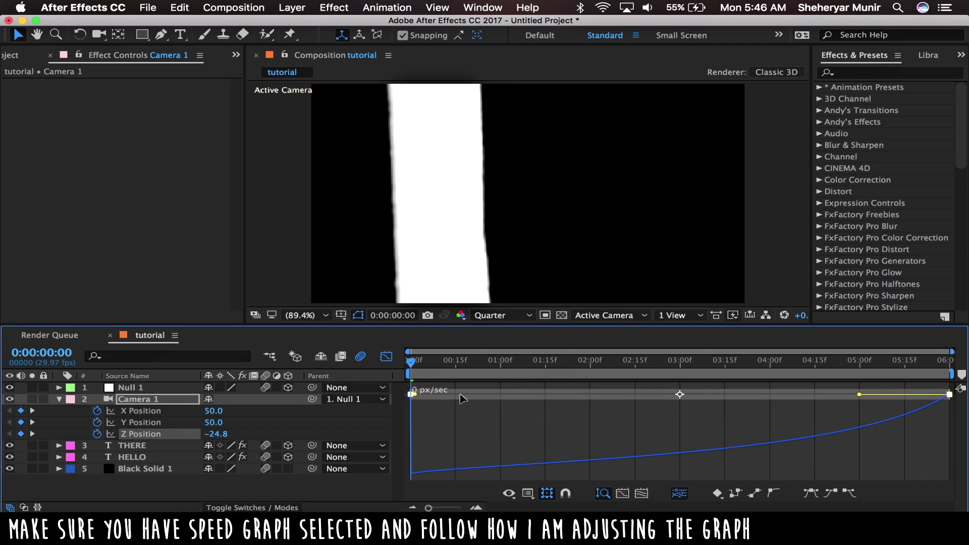
{"action": "left_click_drag", "start_coordinate": [858, 394], "coordinate": [677, 398]}
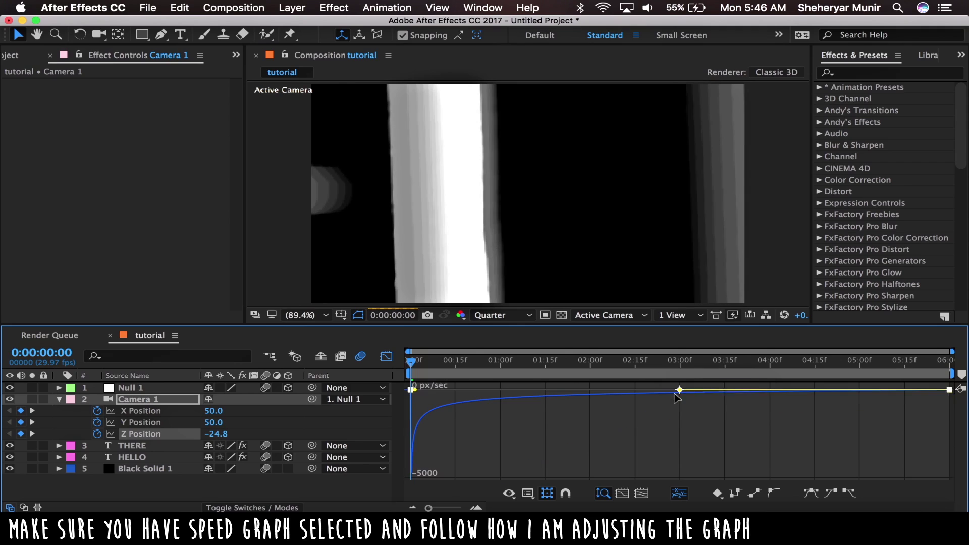
{"action": "left_click", "coordinate": [386, 357]}
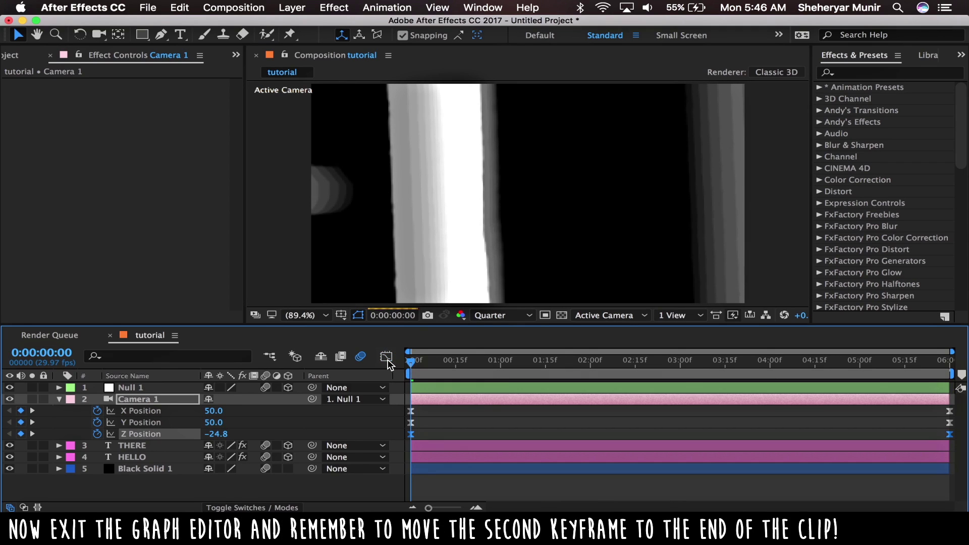
{"action": "left_click", "coordinate": [456, 480]}
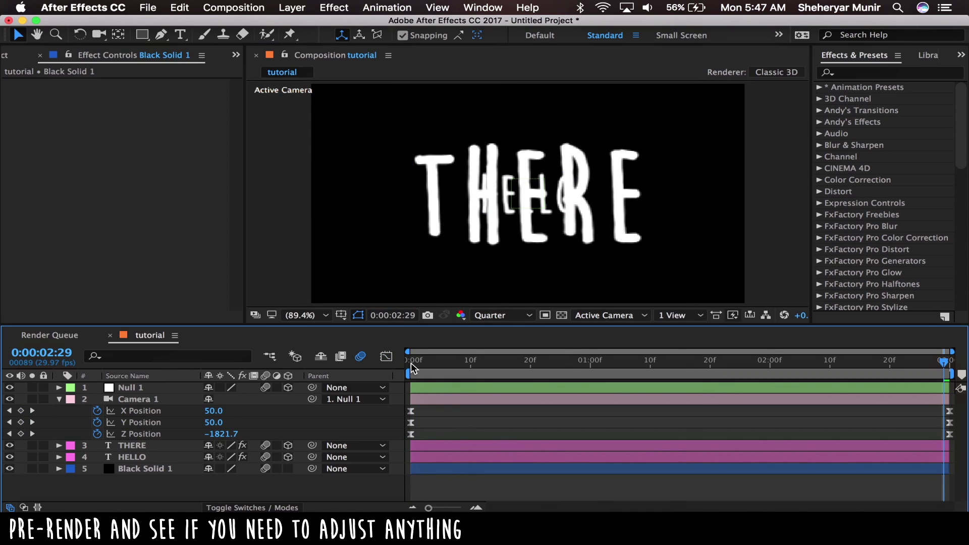
{"action": "left_click", "coordinate": [409, 365]}
{"action": "key", "text": "space"}
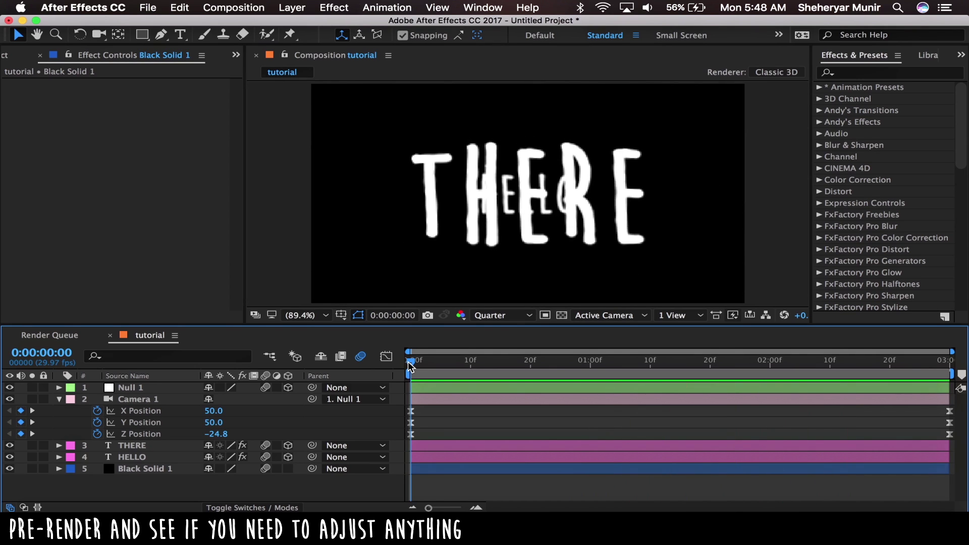
{"action": "key", "text": "space"}
{"action": "key", "text": "space"}
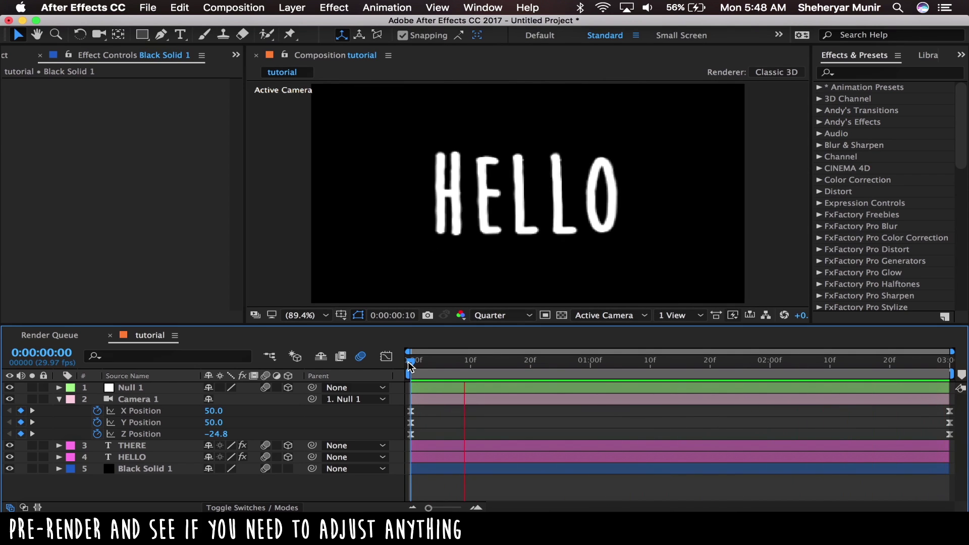
{"action": "key", "text": "space"}
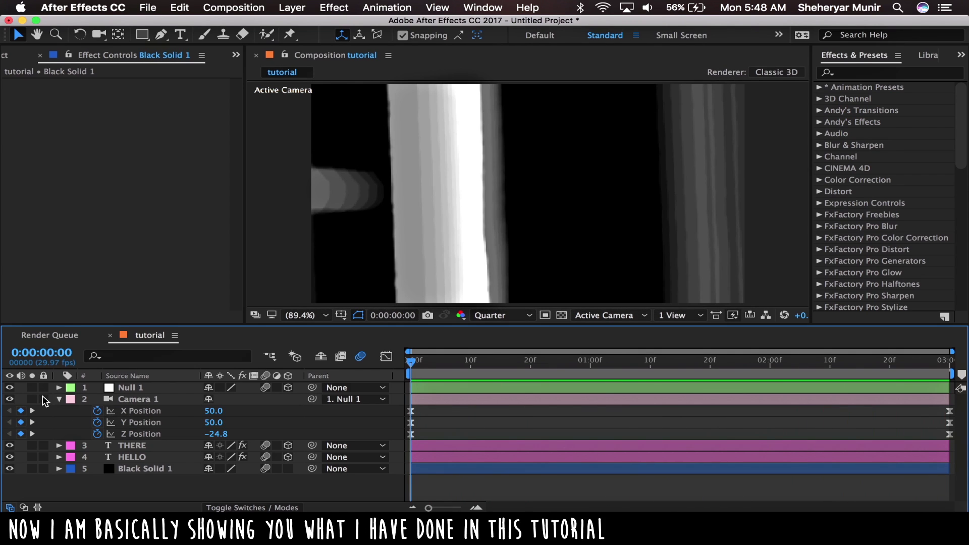
Collapse Camera 1 and preview the fly-through in 2 Views - Horizontal, Top beside Active Camera
{"action": "left_click", "coordinate": [59, 399]}
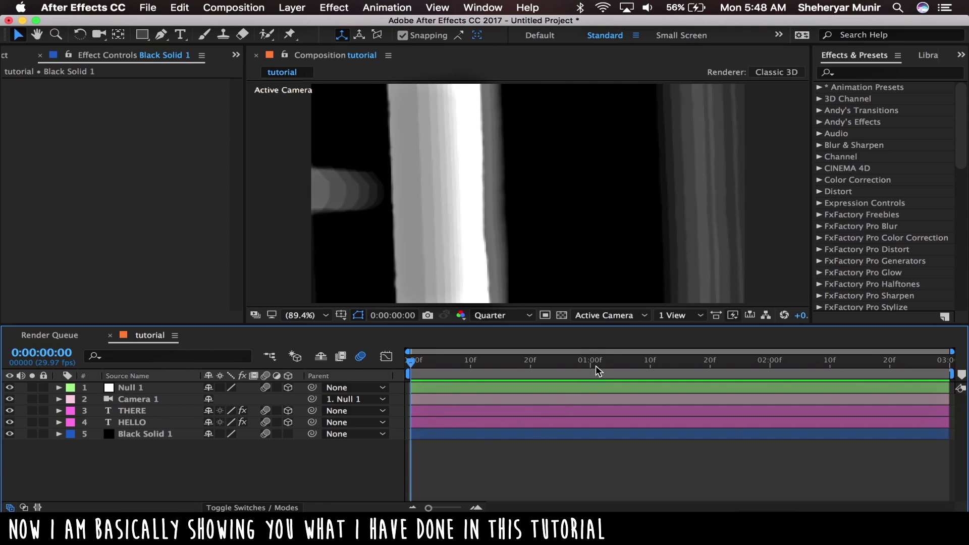
{"action": "left_click", "coordinate": [682, 317]}
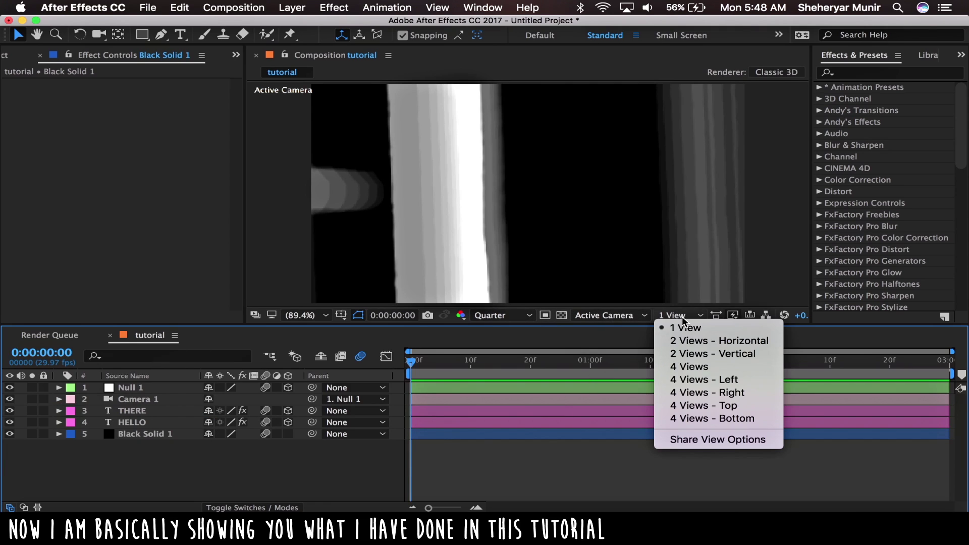
{"action": "left_click", "coordinate": [689, 342]}
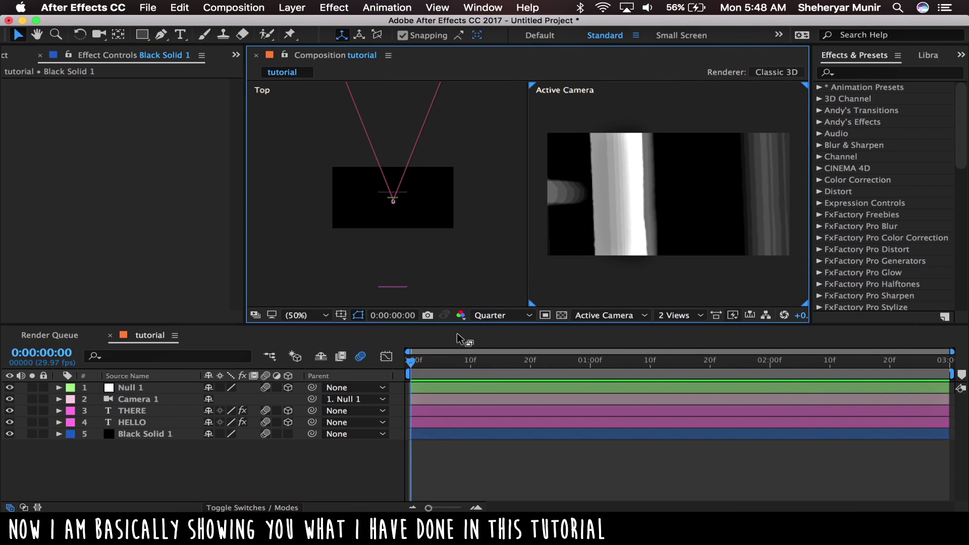
{"action": "key", "text": "space"}
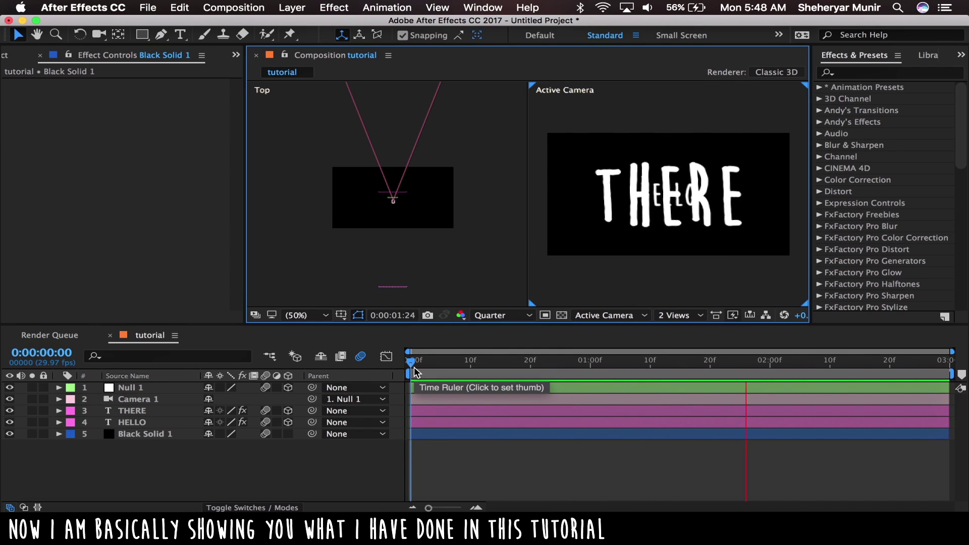
{"action": "left_click", "coordinate": [423, 372]}
{"action": "mouse_move", "coordinate": [427, 373]}
{"action": "left_mouse_down"}
{"action": "mouse_move", "coordinate": [682, 379]}
{"action": "mouse_move", "coordinate": [907, 365]}
{"action": "left_mouse_up"}
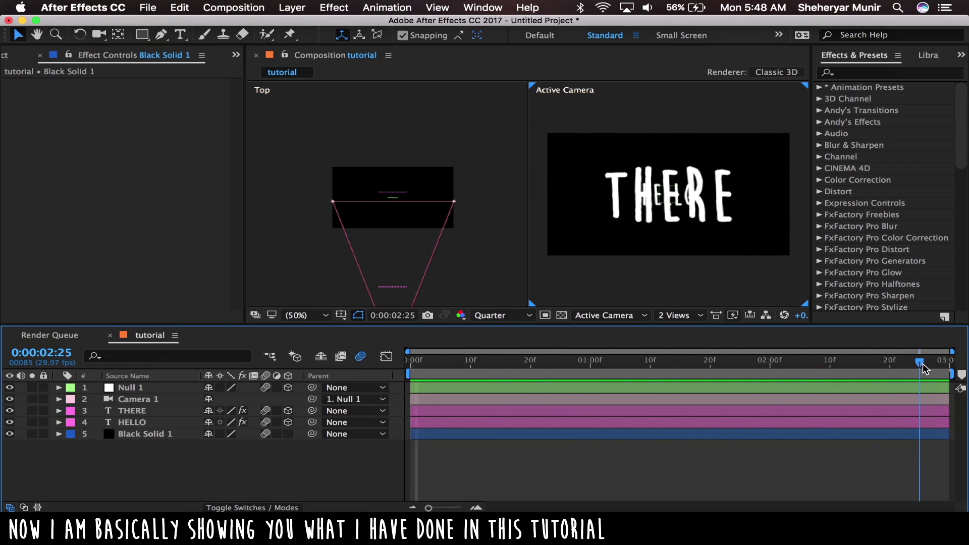
{"action": "left_click_drag", "start_coordinate": [907, 365], "coordinate": [943, 363]}
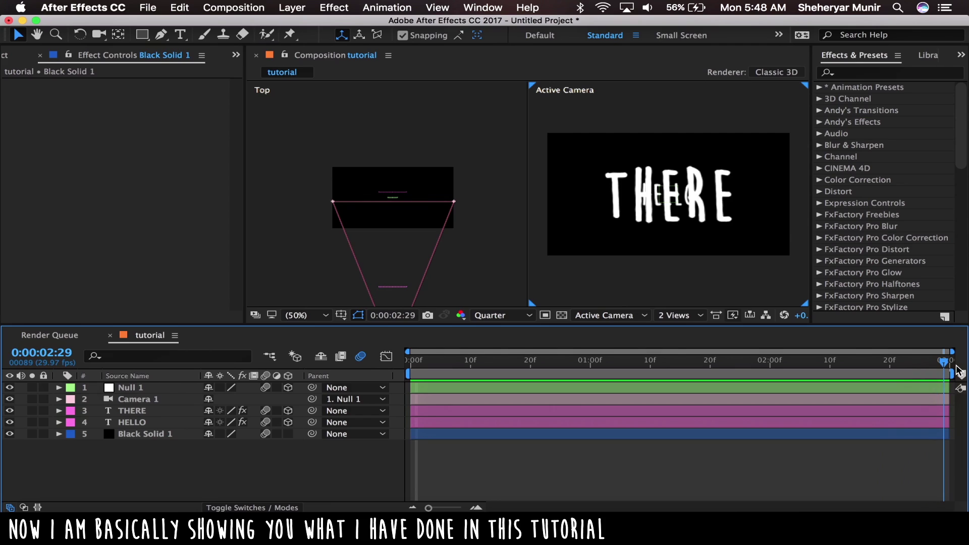
Return to frame 0:00:00, switch back to a single Active Camera view, and select Null 1
{"action": "left_click", "coordinate": [412, 363]}
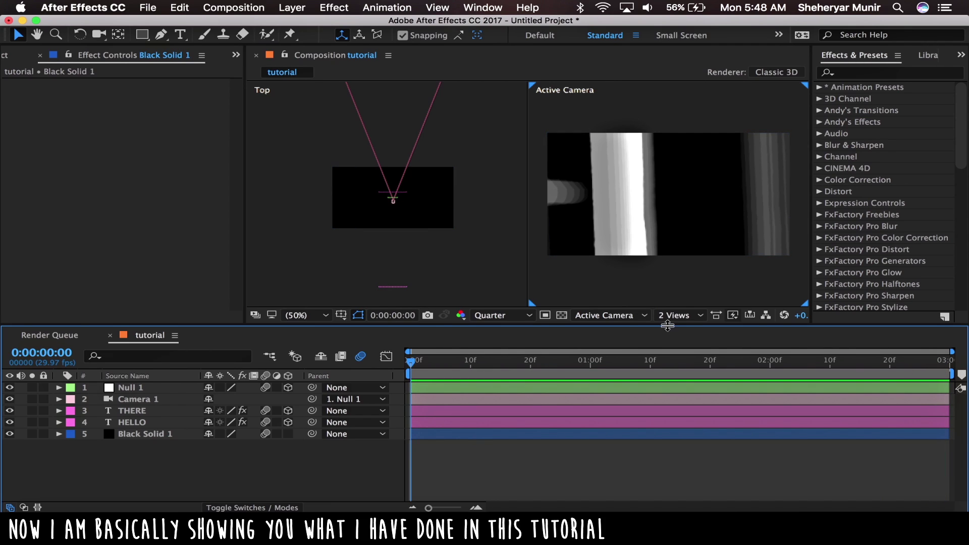
{"action": "left_click", "coordinate": [689, 320]}
{"action": "left_click", "coordinate": [687, 328]}
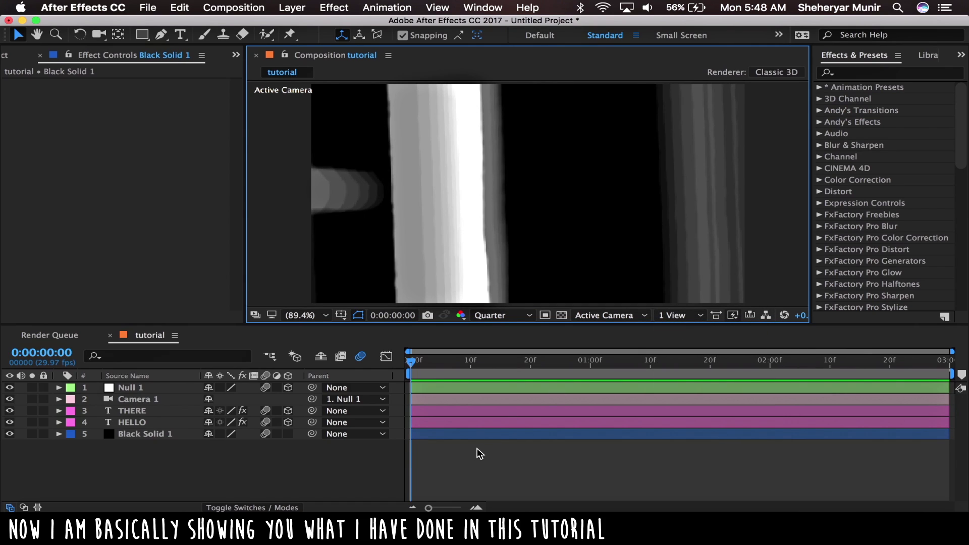
{"action": "left_click", "coordinate": [470, 386]}
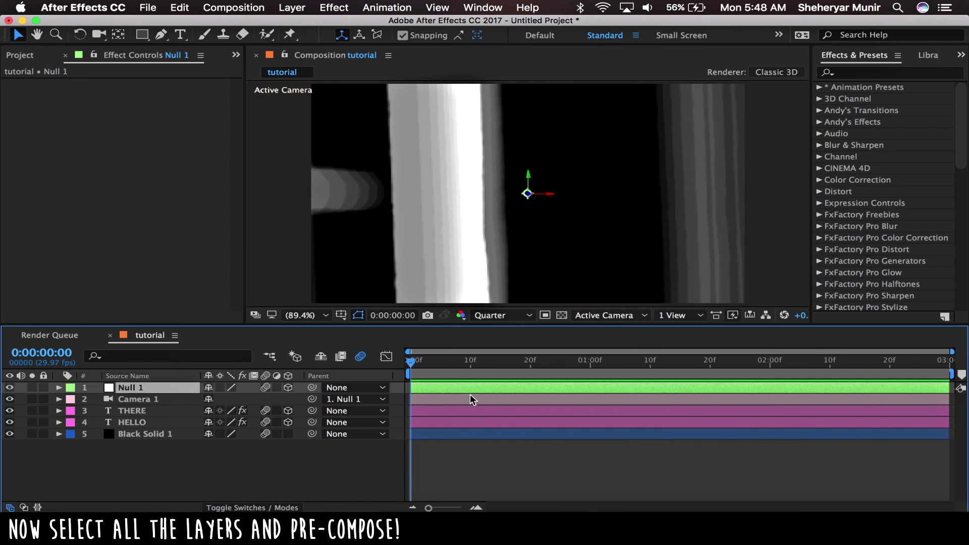
Select Null 1, Camera 1, THERE, HELLO and Black Solid 1, and pre-compose them, clearing the default name
{"action": "left_click", "coordinate": [471, 399], "text": "shift"}
{"action": "left_click", "coordinate": [472, 411], "text": "shift"}
{"action": "left_click", "coordinate": [471, 422], "text": "shift"}
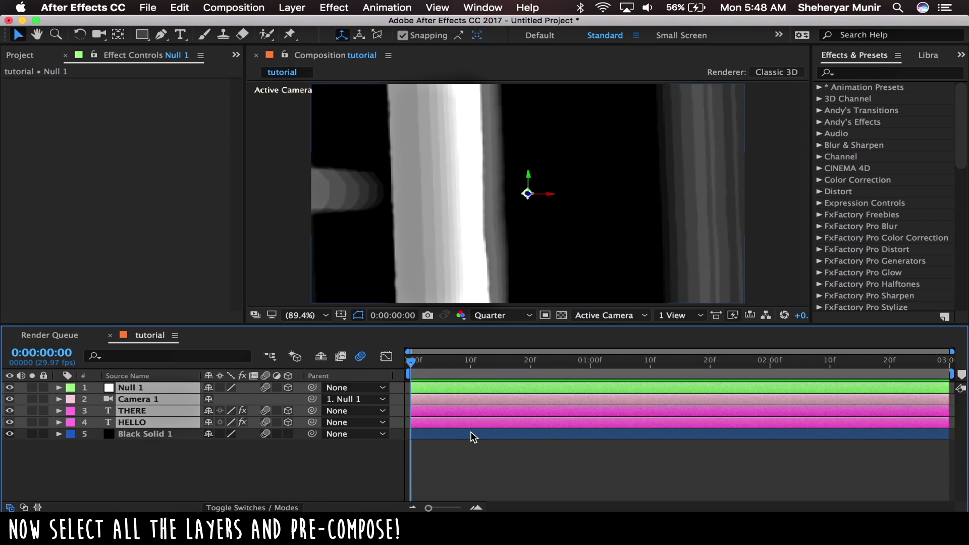
{"action": "left_click", "coordinate": [473, 434], "text": "shift"}
{"action": "right_click", "coordinate": [511, 423]}
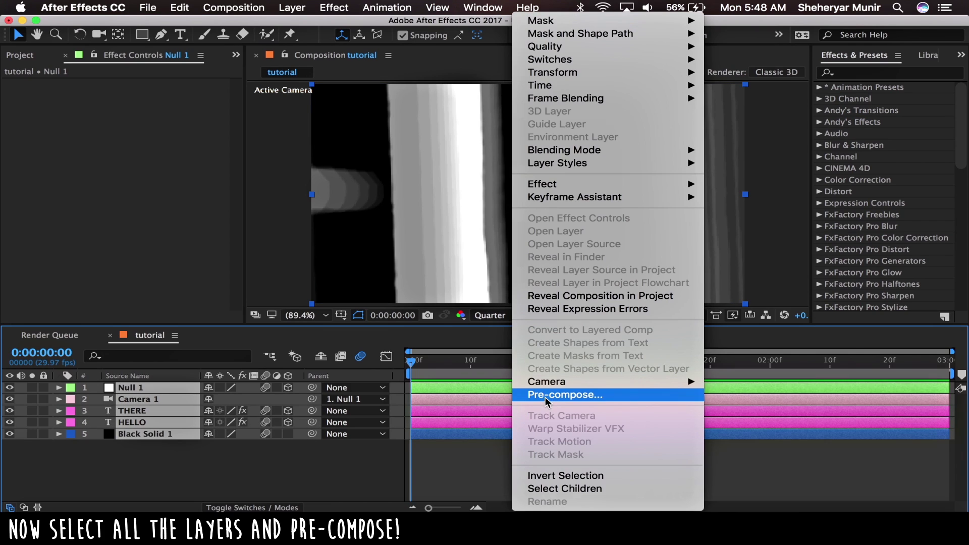
{"action": "left_click", "coordinate": [545, 397]}
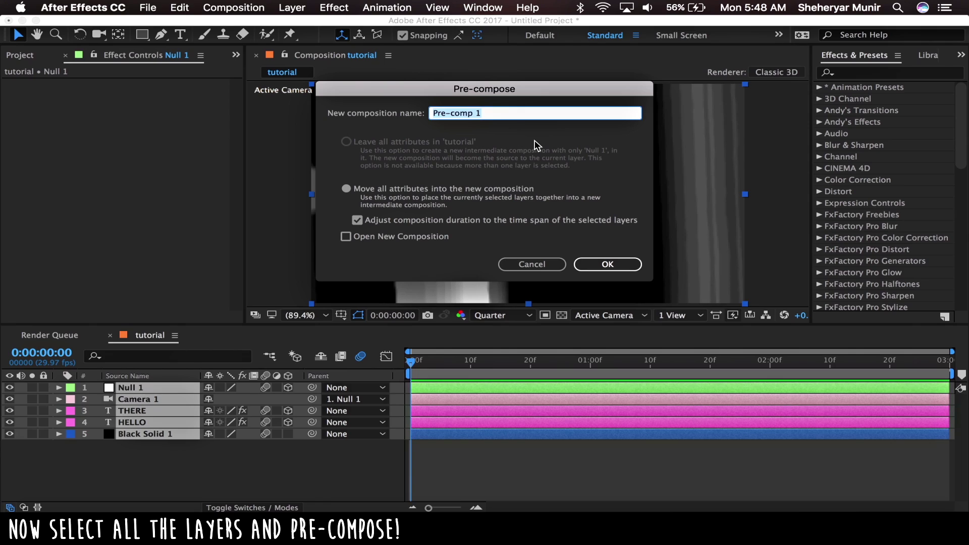
{"action": "key", "text": "BackSpace"}
Create the 'tutorial' precomp, set RSMB Pro Blur Amt 1.00 and Main_BG Sensitivity 100, then preview
{"action": "left_click", "coordinate": [605, 269]}
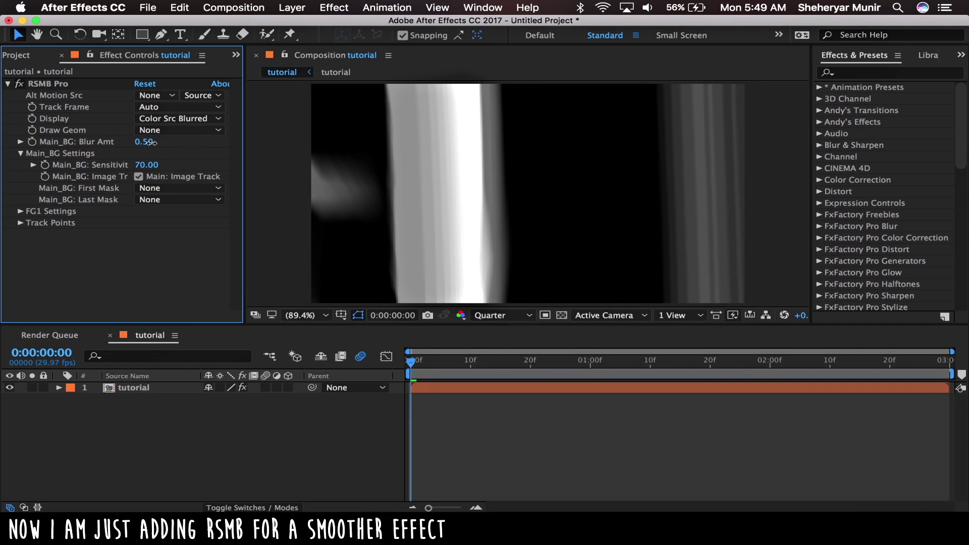
{"action": "left_click", "coordinate": [151, 143]}
{"action": "type", "text": "1"}
{"action": "left_click", "coordinate": [147, 165]}
{"action": "type", "text": "10"}
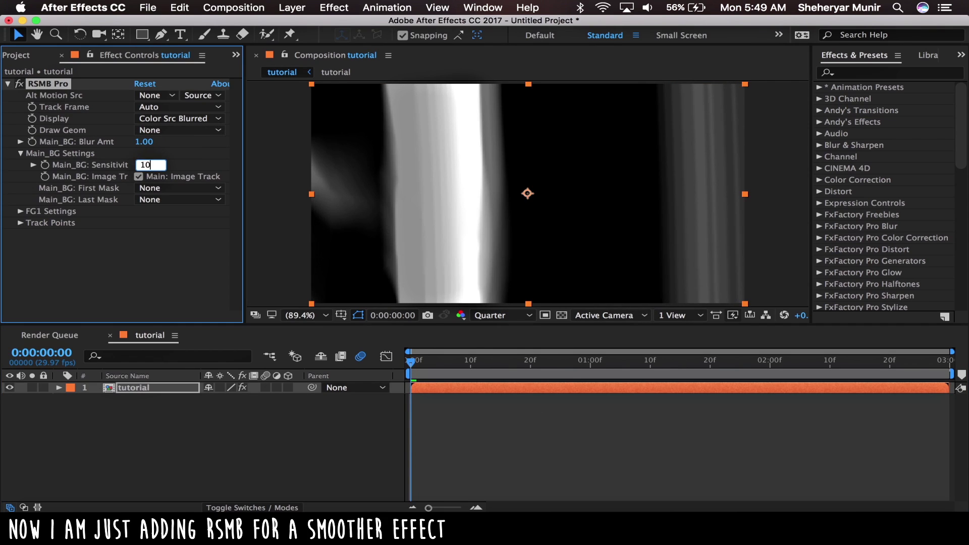
{"action": "left_click", "coordinate": [143, 262]}
{"action": "key", "text": "space"}
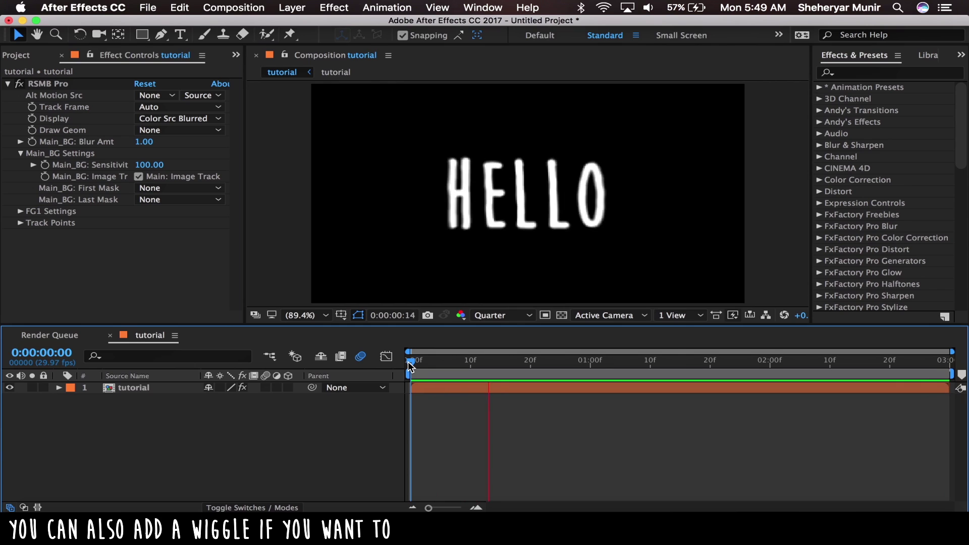